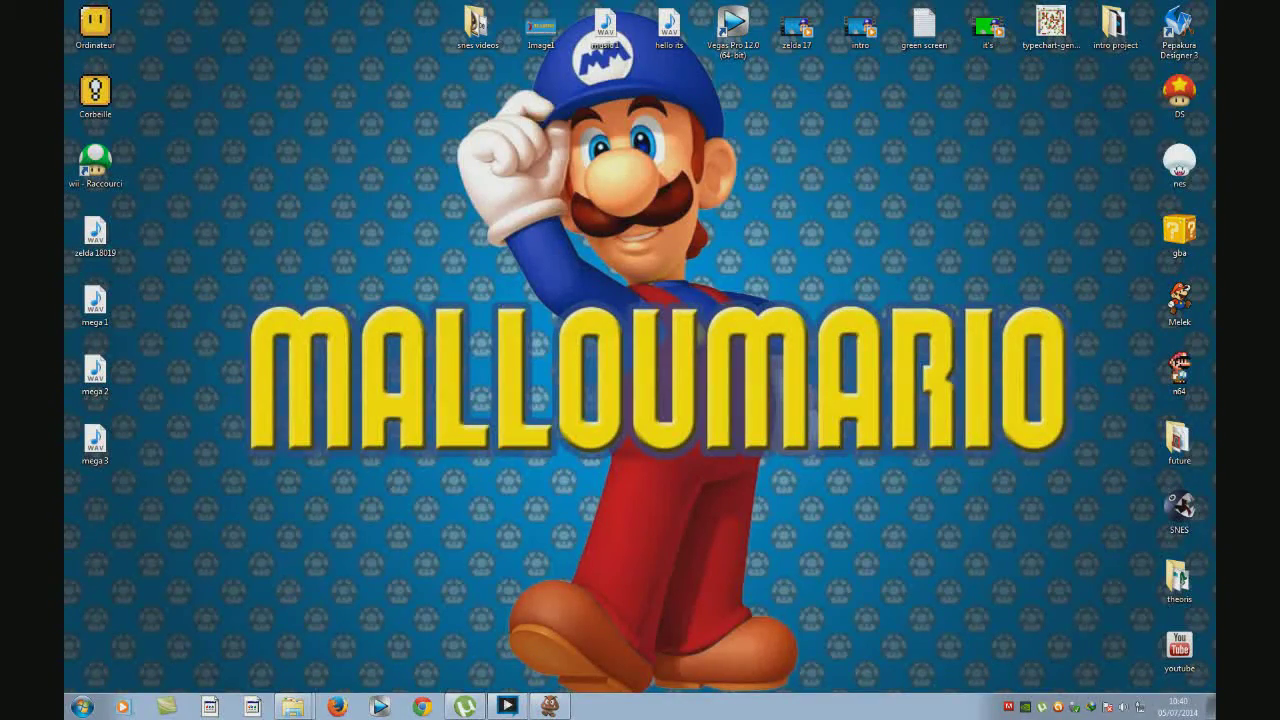
left_click_drag(118, 668, 374, 0)
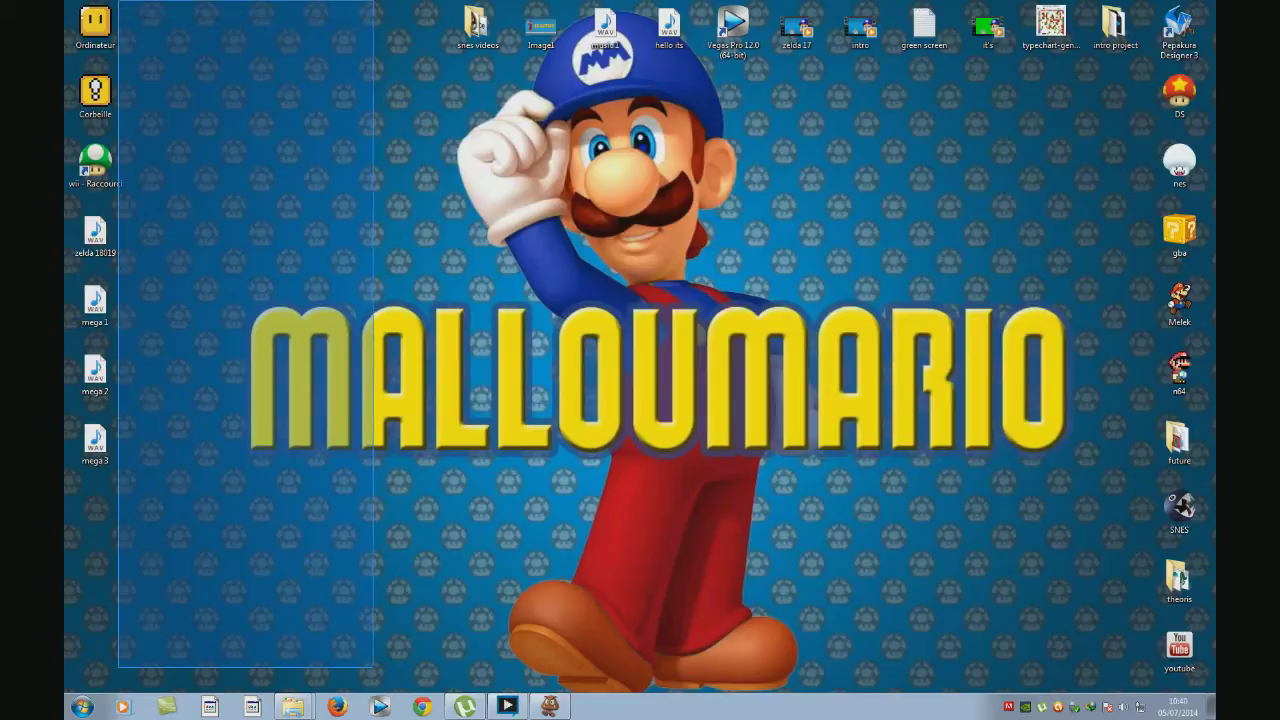
left_click_drag(374, 0, 374, 3)
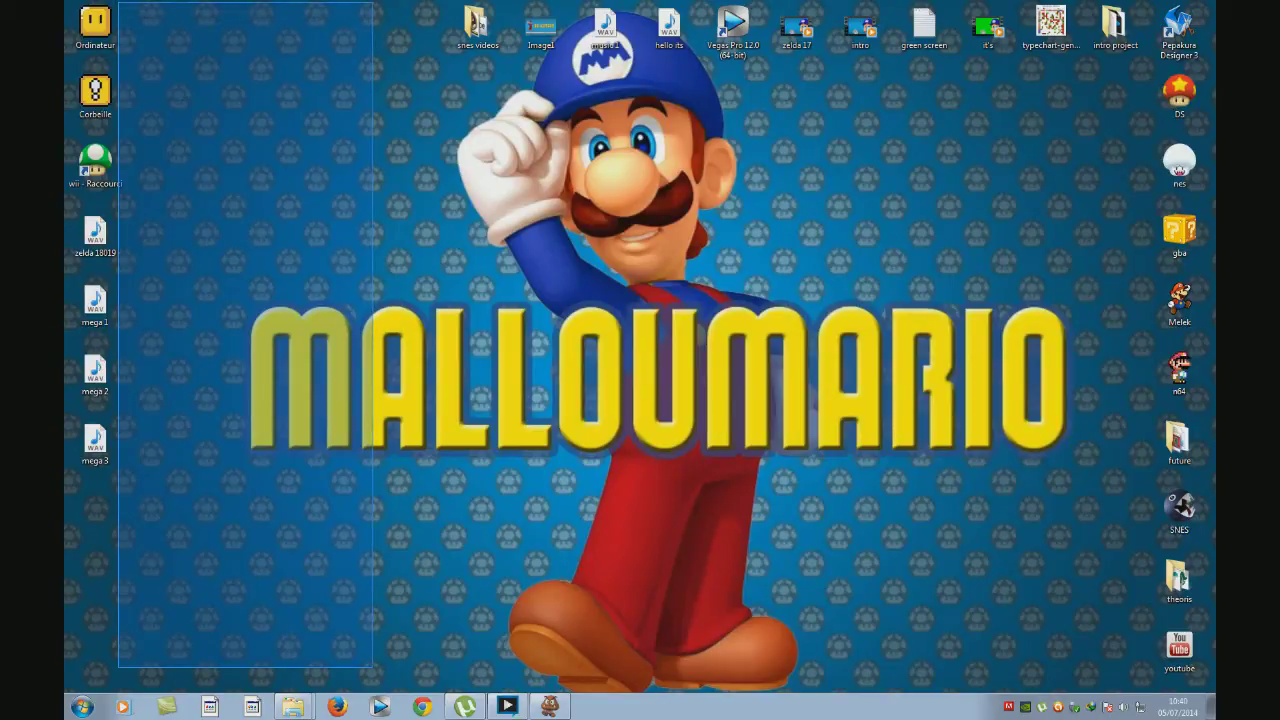
left_click_drag(374, 3, 950, 194)
left_click_drag(960, 120, 1111, 74)
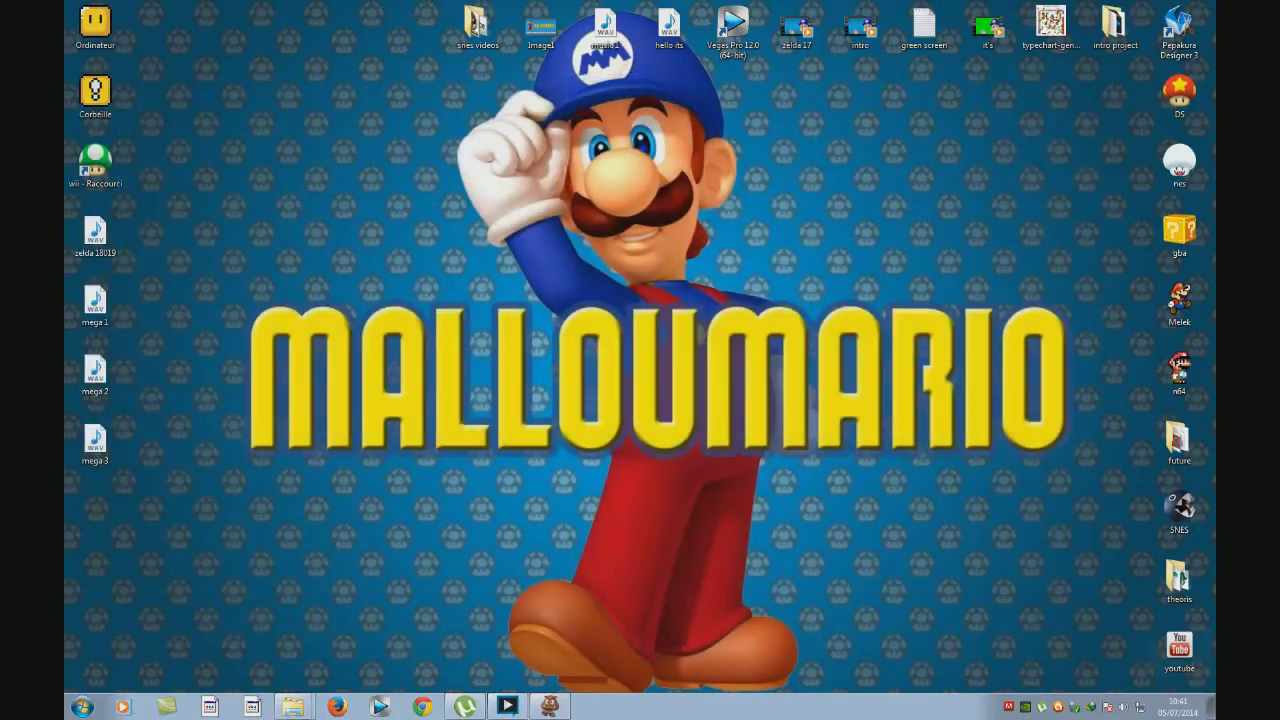
left_click_drag(1210, 682, 490, 295)
left_click(490, 295)
left_click_drag(66, 652, 66, 3)
Open the SNES folder from the desktop and enlarge its window to show all its files
double_click(1179, 510)
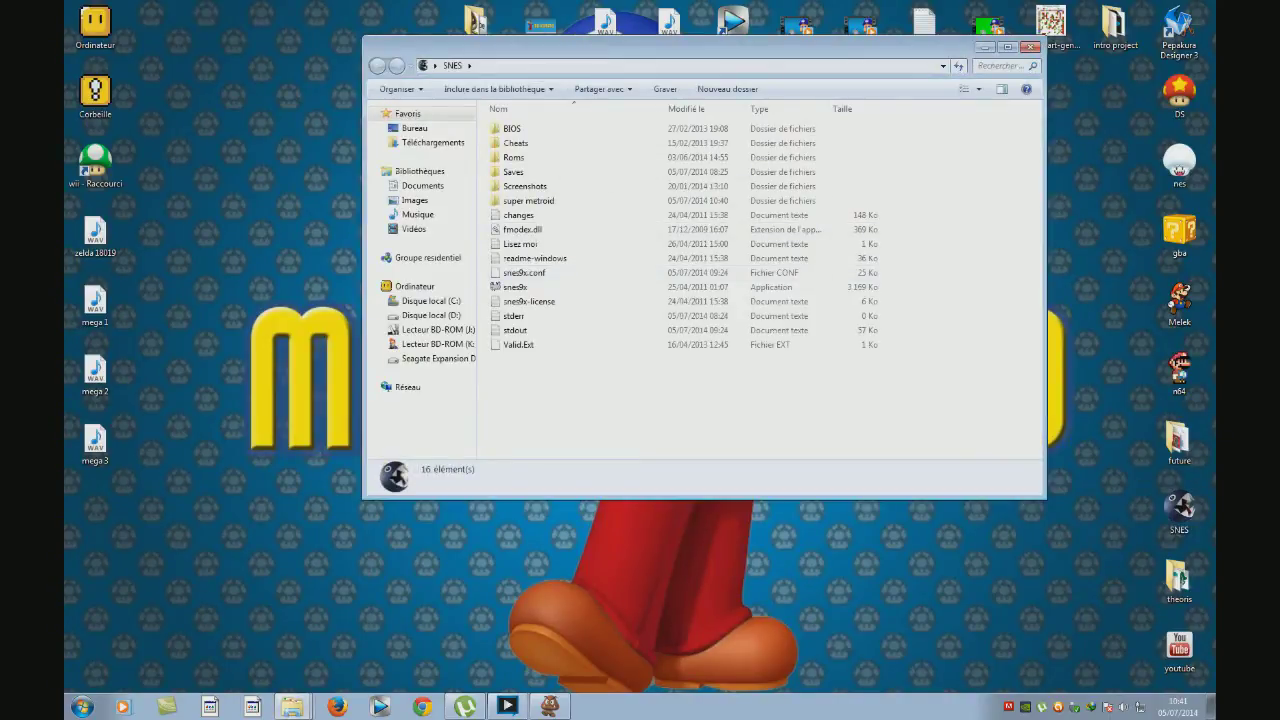
left_click_drag(364, 39, 139, 1)
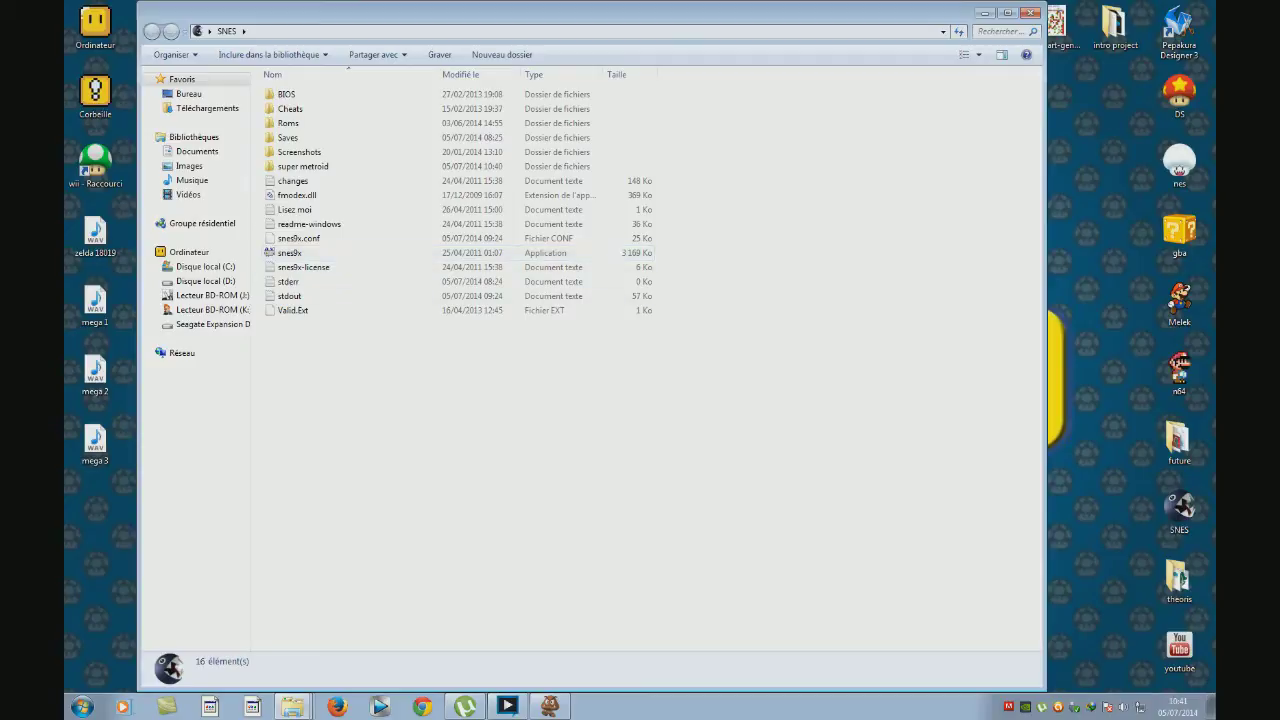
left_click_drag(375, 527, 351, 380)
Launch snes9x from the SNES folder to show the empty emulator window, and close it again
left_click(340, 253)
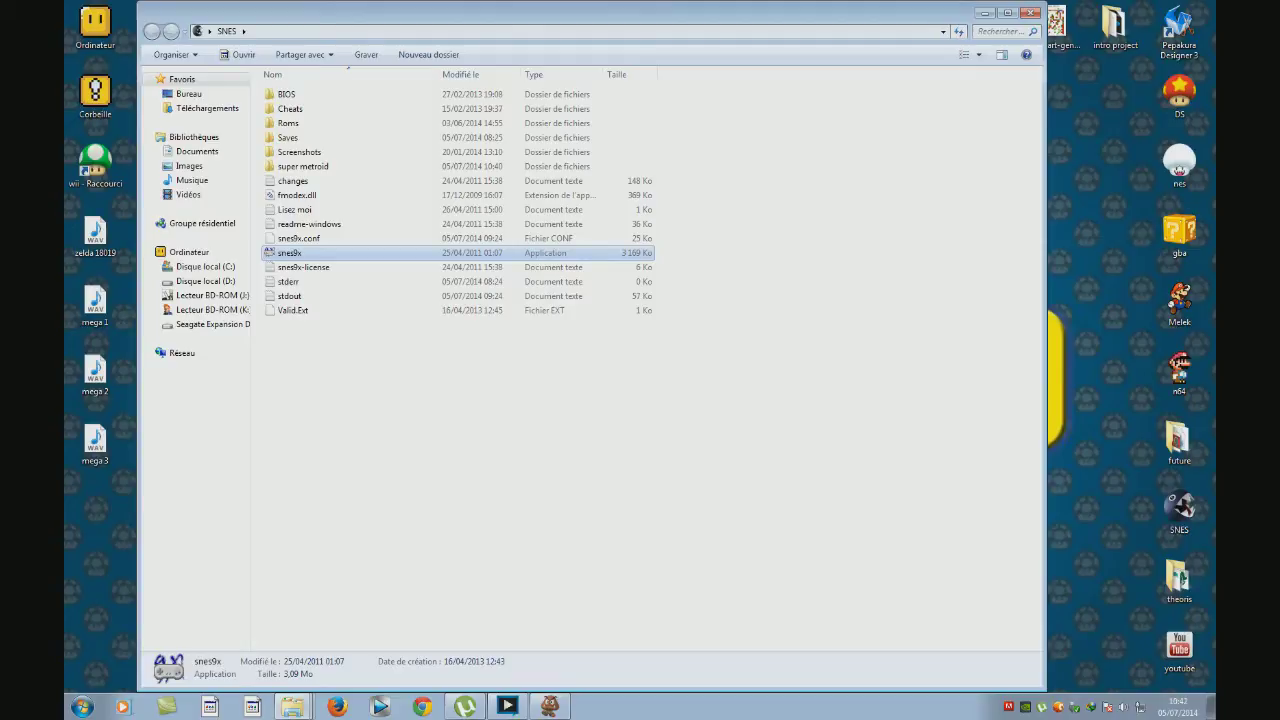
double_click(340, 253)
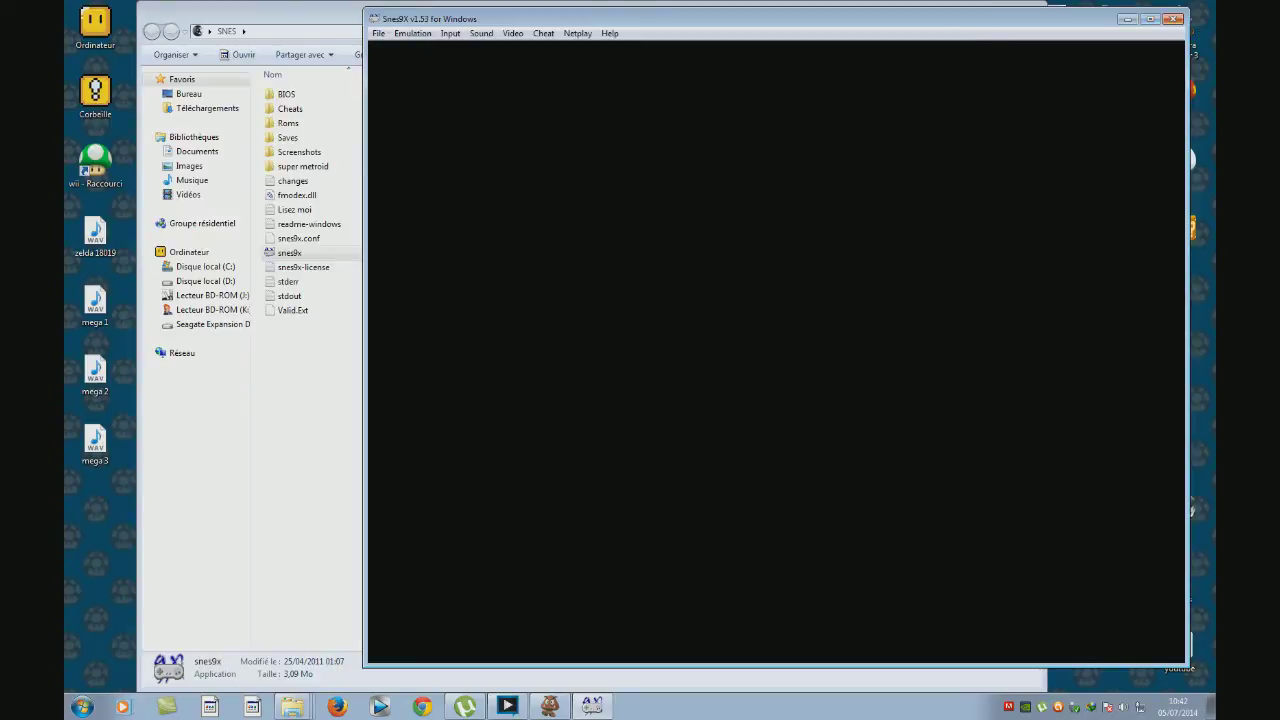
left_click(1173, 19)
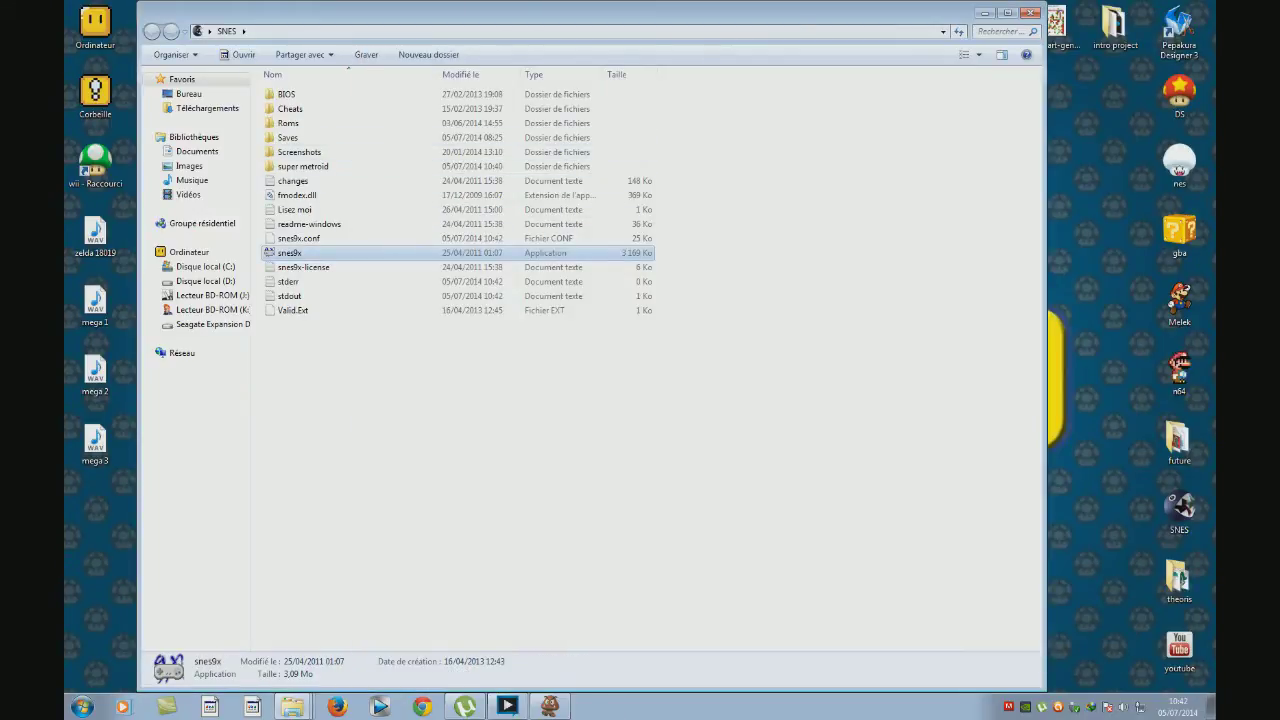
left_click(520, 400)
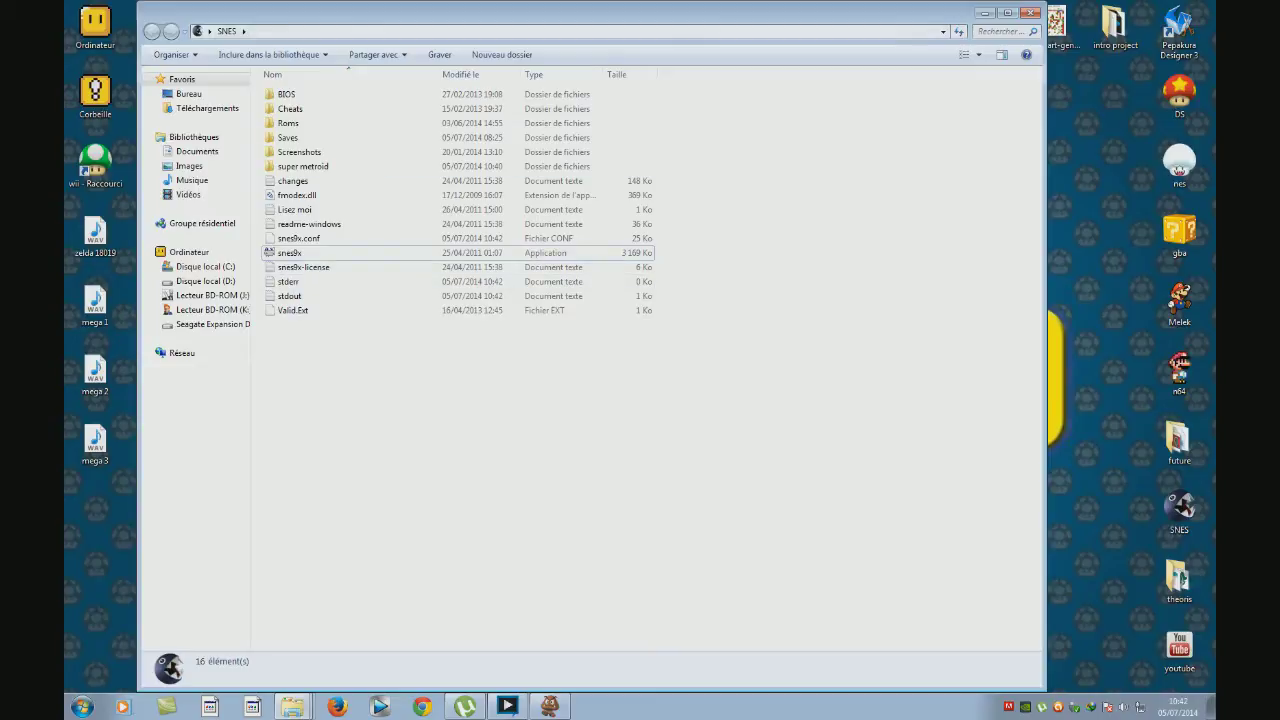
left_click_drag(402, 551, 375, 417)
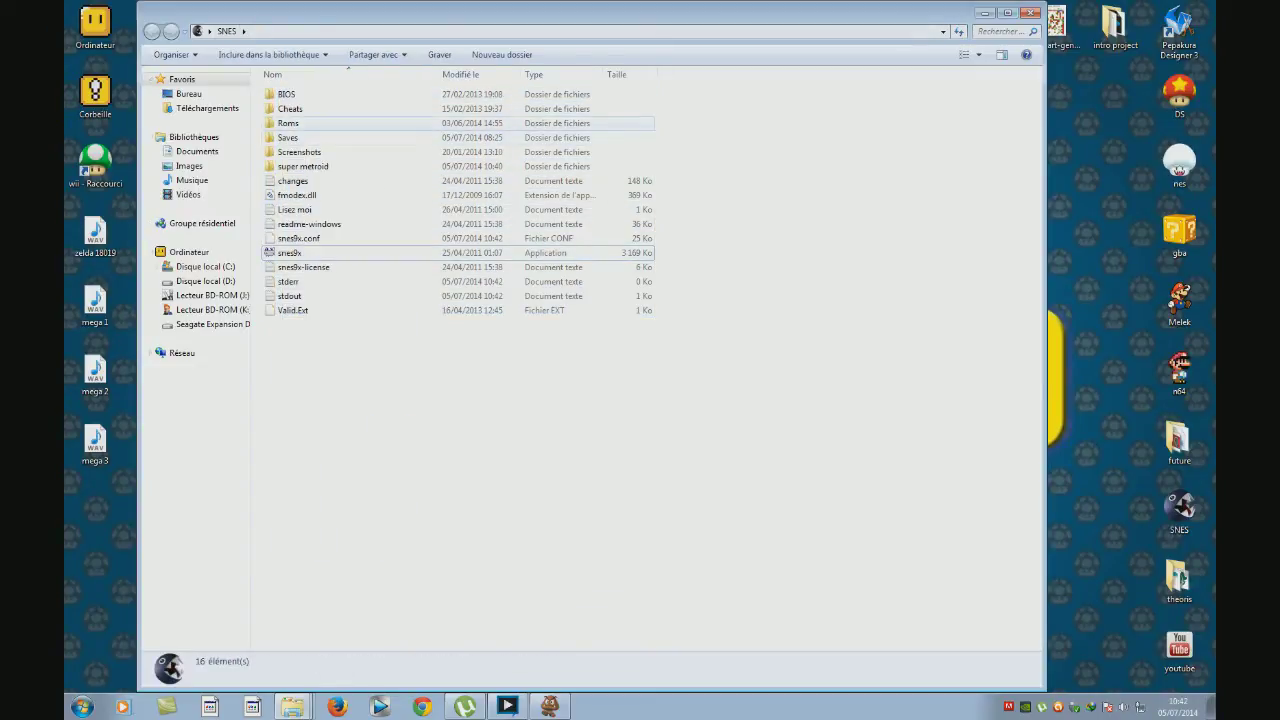
Look through the Roms folder's contents and return to the SNES folder
double_click(288, 123)
left_click_drag(489, 522, 300, 85)
left_click_drag(468, 457, 373, 84)
key("alt+Left")
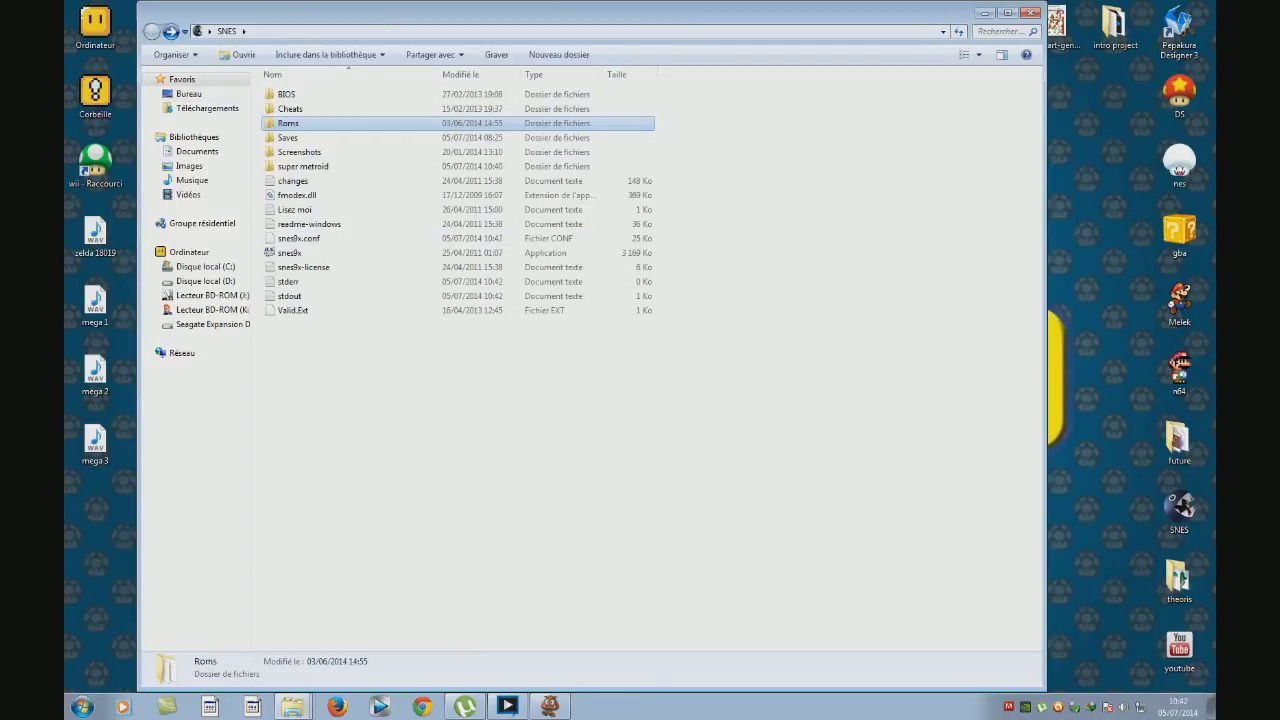
double_click(288, 123)
key("BackSpace")
Launch snes9x from the SNES folder and load the Super Metroid ROM from the Roms folder
left_click(290, 253)
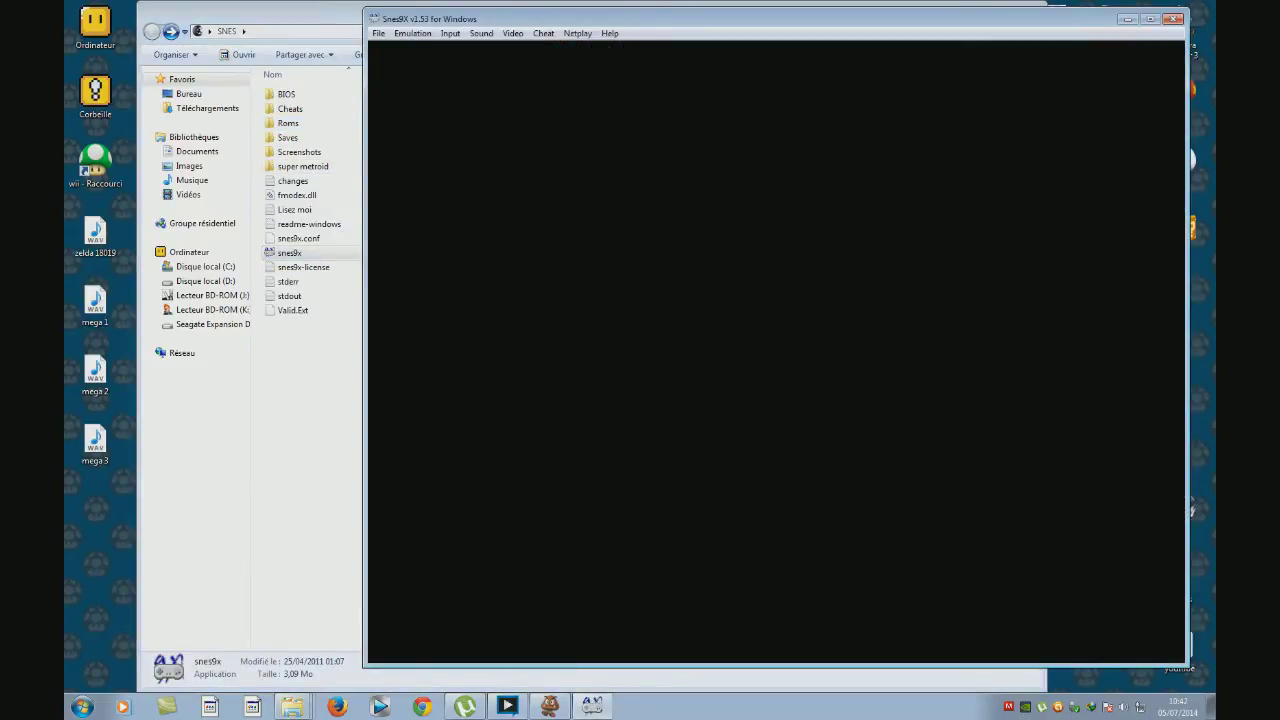
left_click_drag(600, 17, 470, 32)
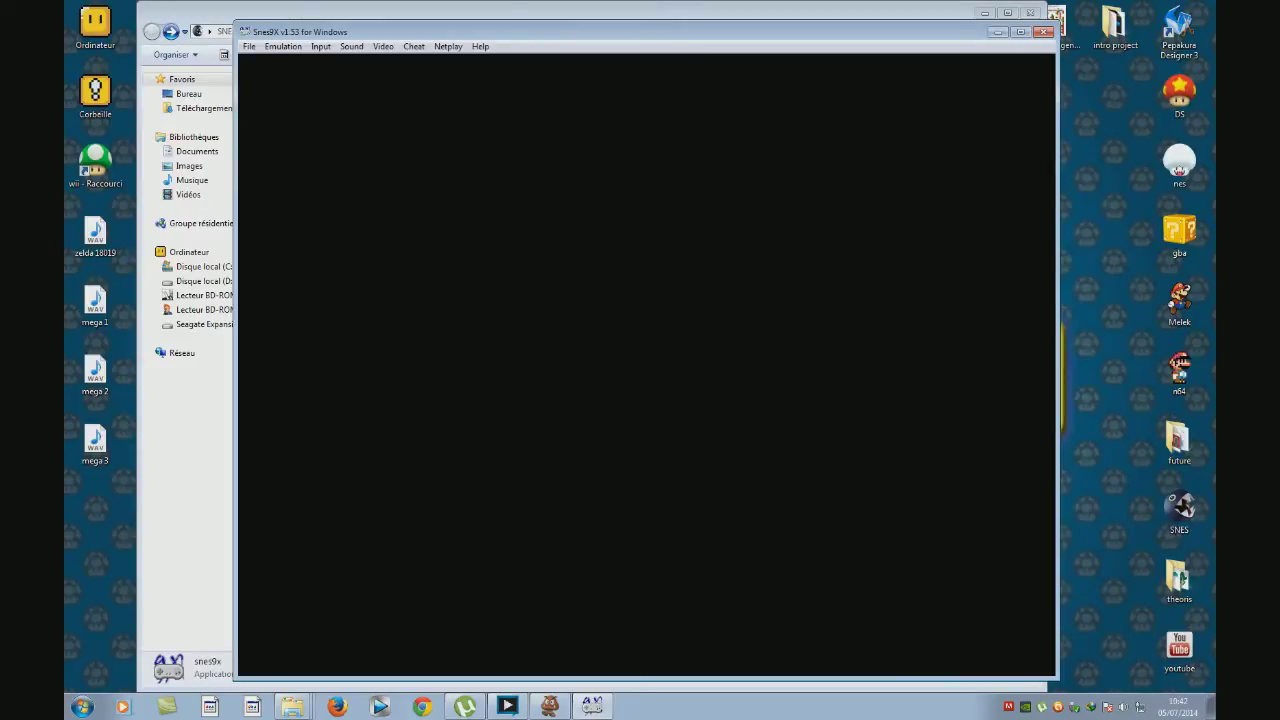
left_click(249, 46)
left_click(284, 62)
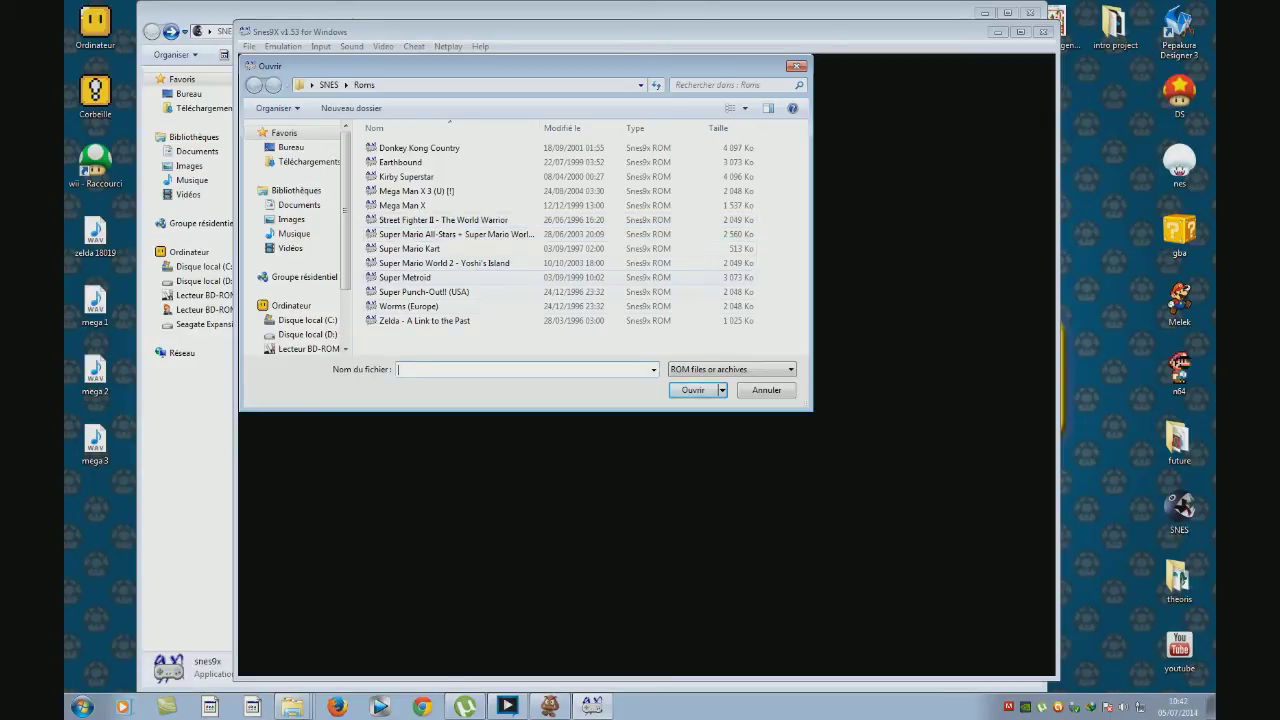
double_click(404, 277)
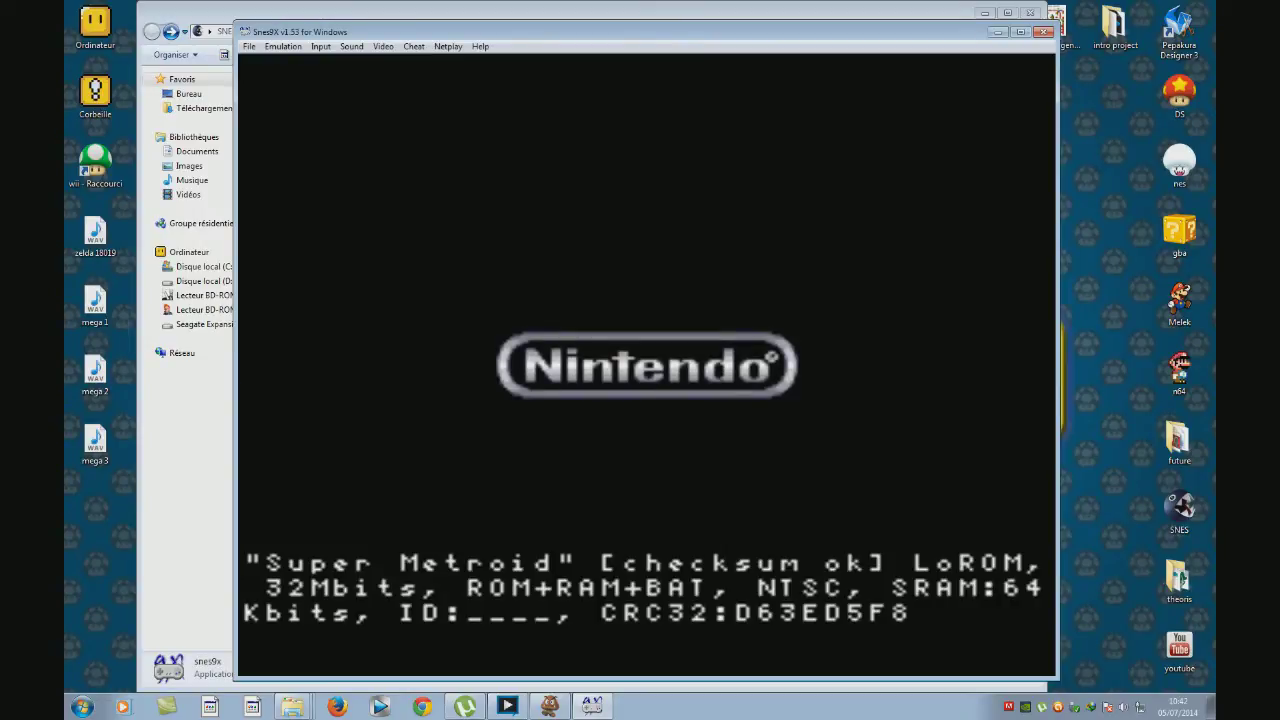
Review the emulation settings, including the Roms directory, and close the dialog without changing anything
left_click(249, 46)
left_click(284, 250)
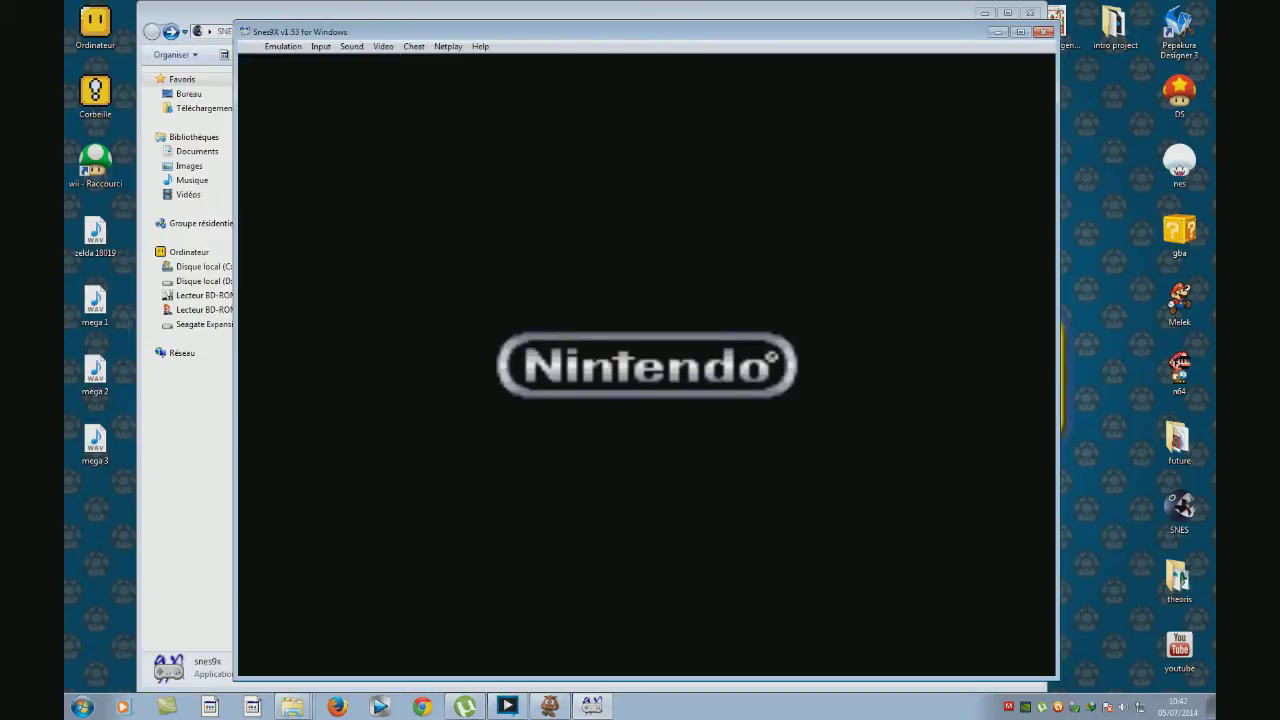
key("Down")
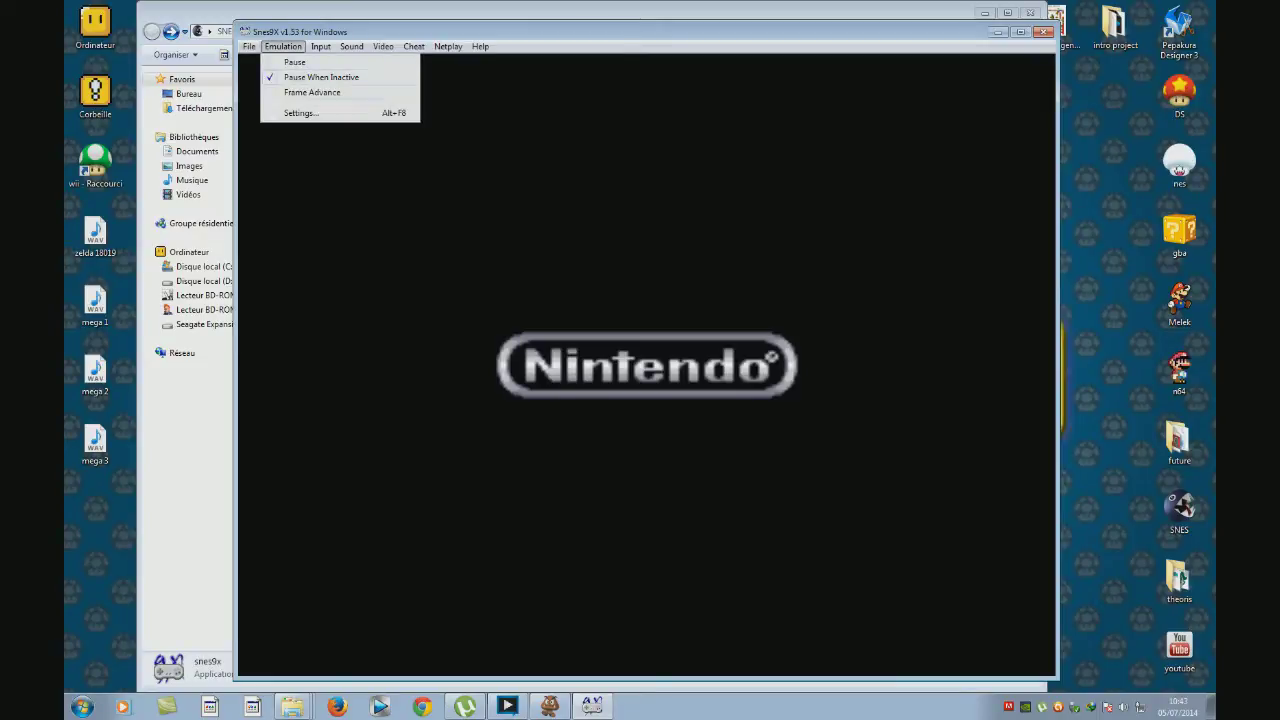
left_click(301, 113)
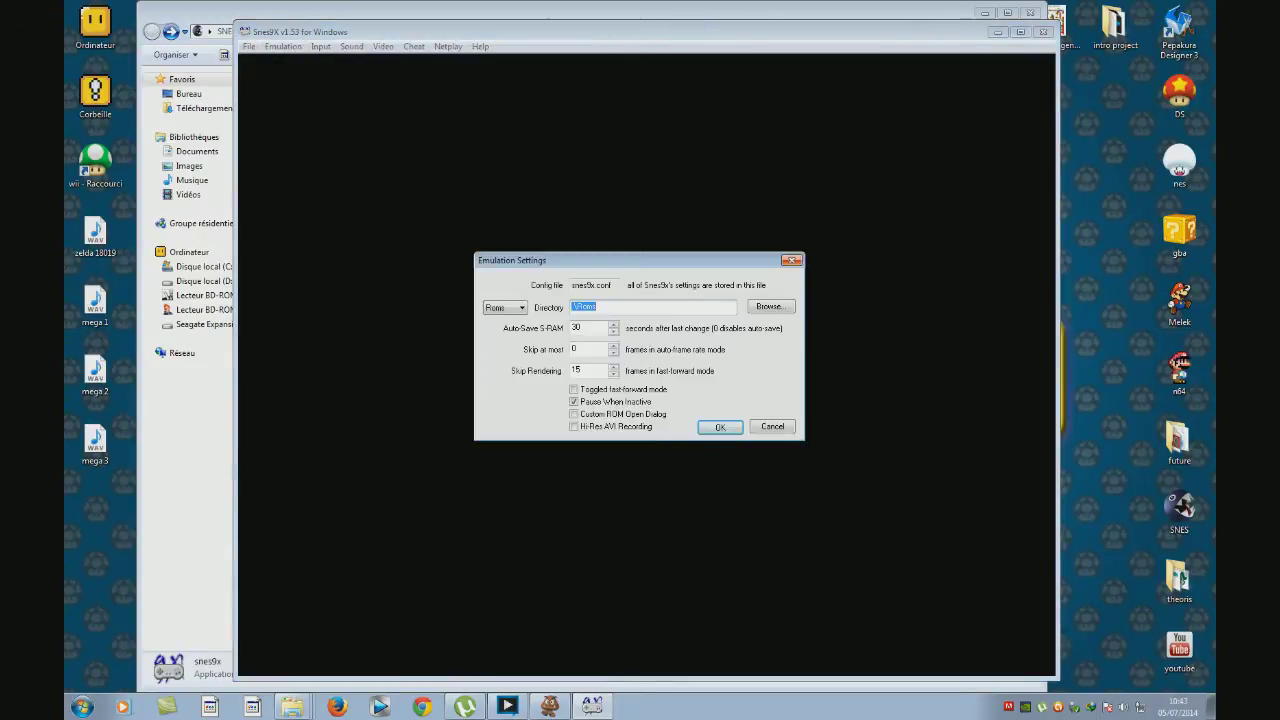
key("Return")
key("alt+e")
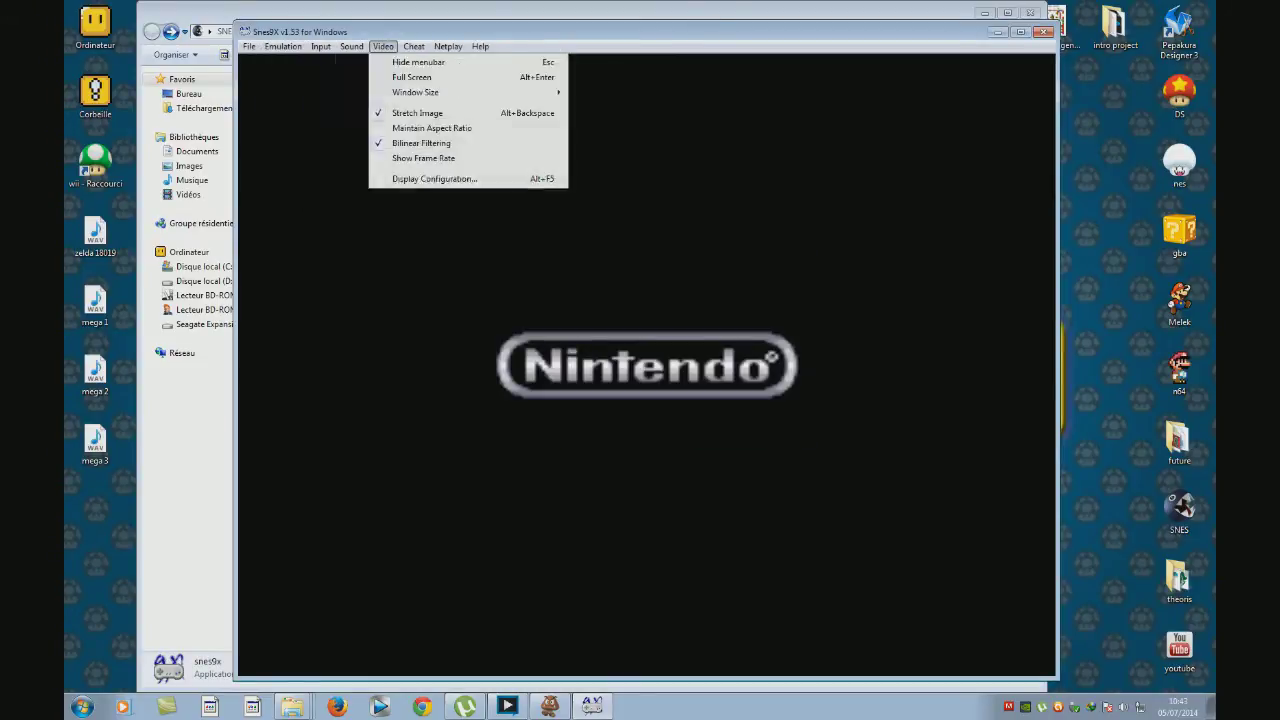
mouse_move(448, 47)
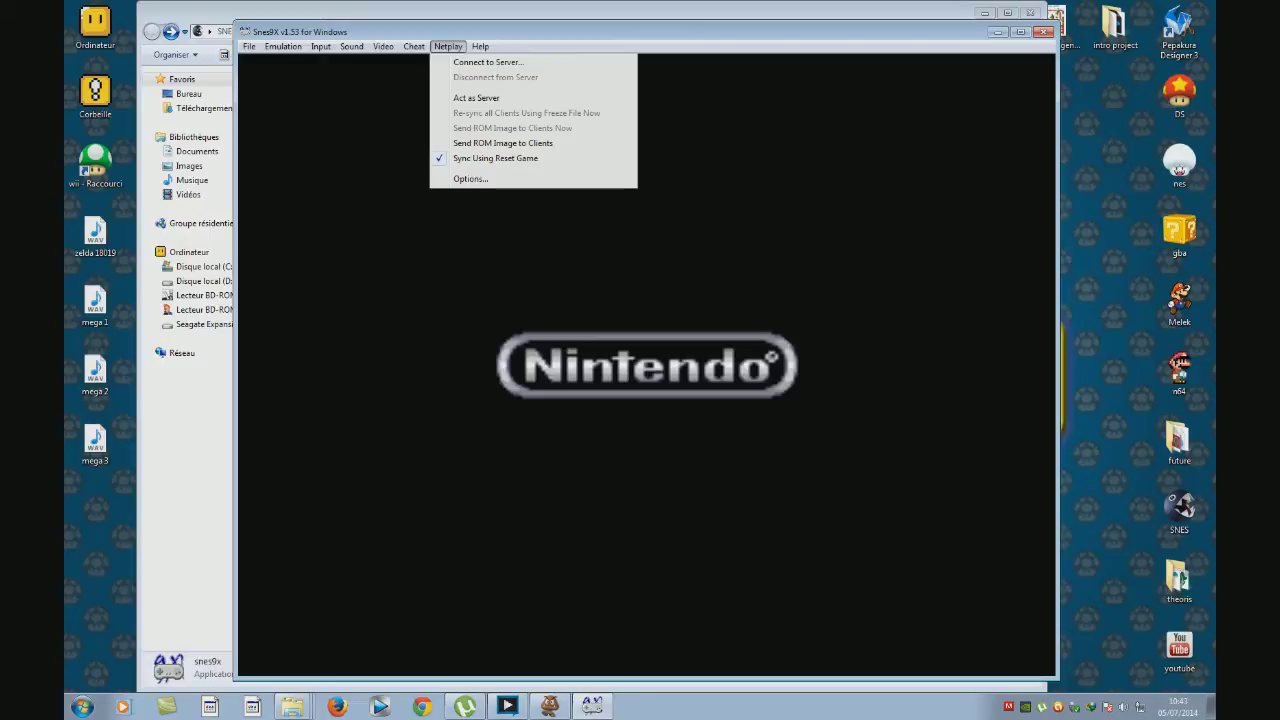
key("Left")
key("Left")
key("Left")
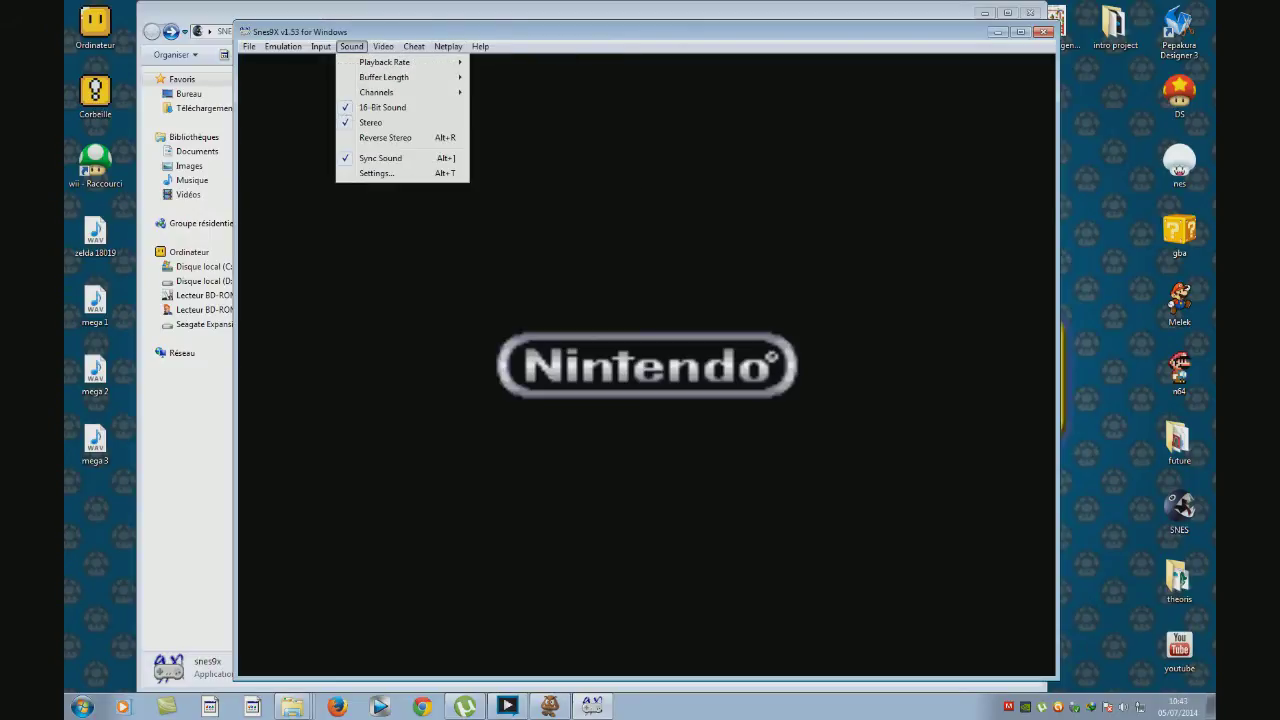
key("Left")
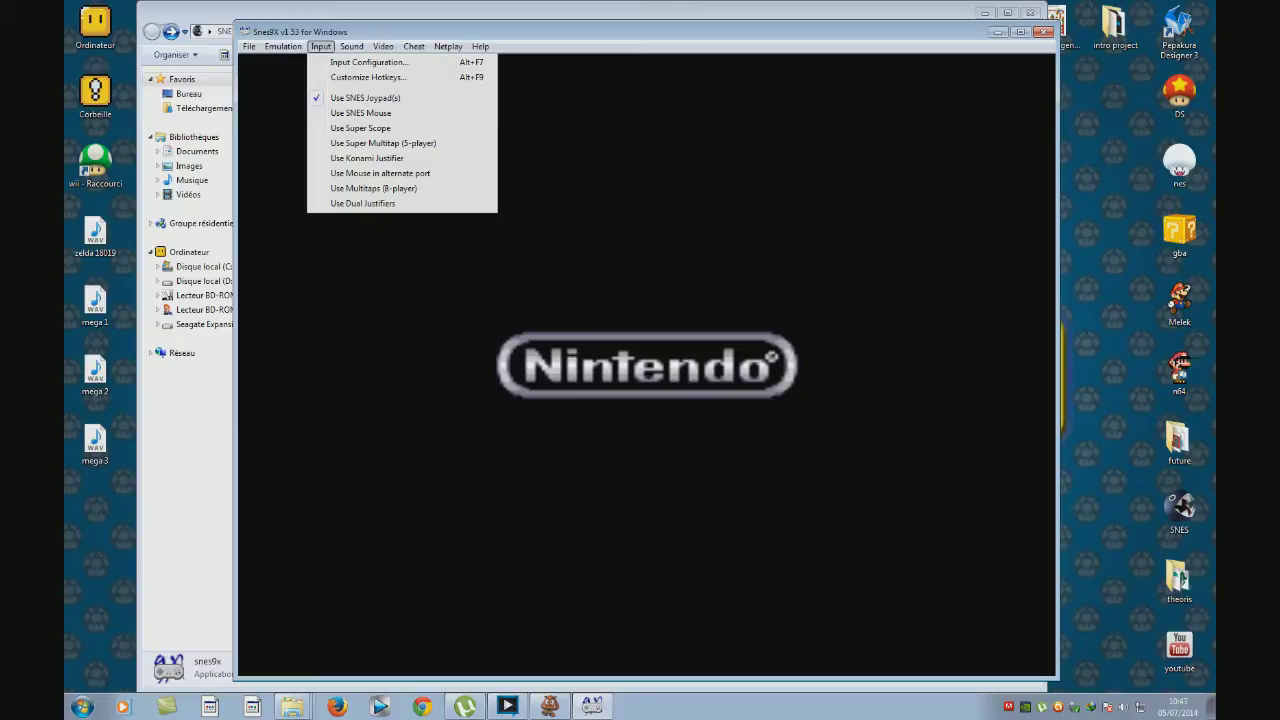
key("Escape")
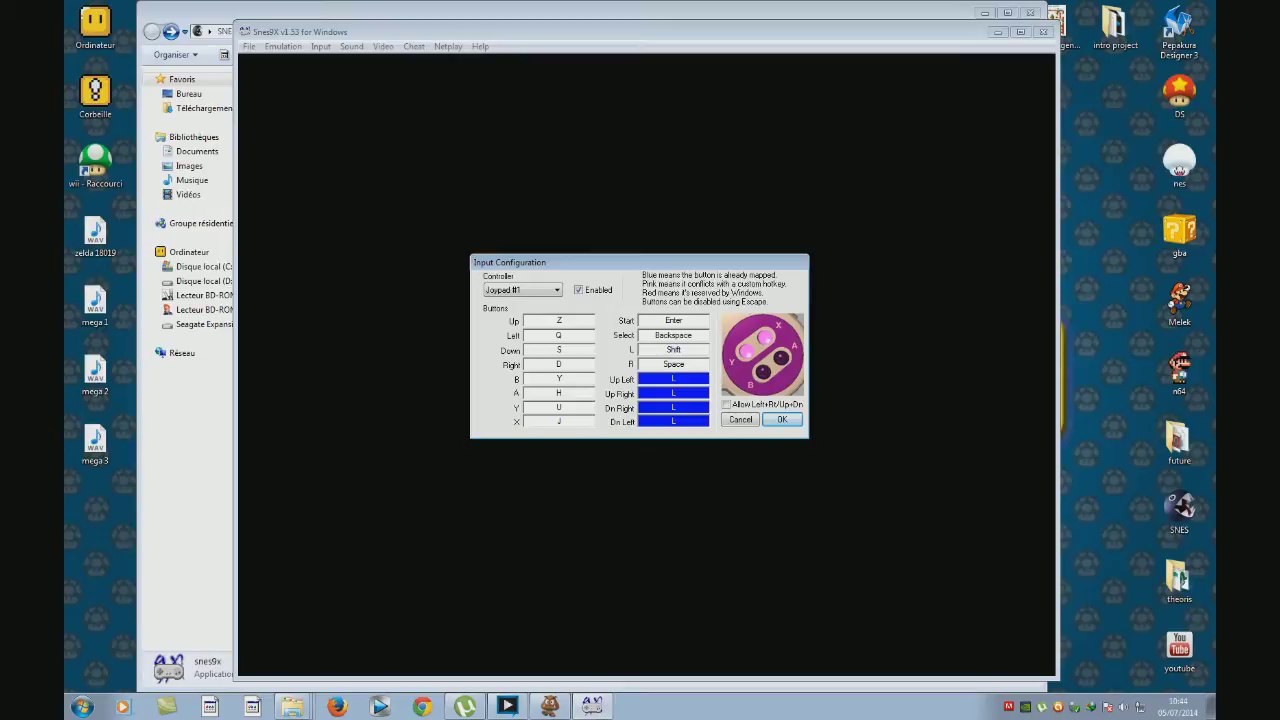
In Joypad #1's input configuration, try mapping Dn Right to (J2)POV Up, reset it to L, and accept the dialog
left_click(673, 407)
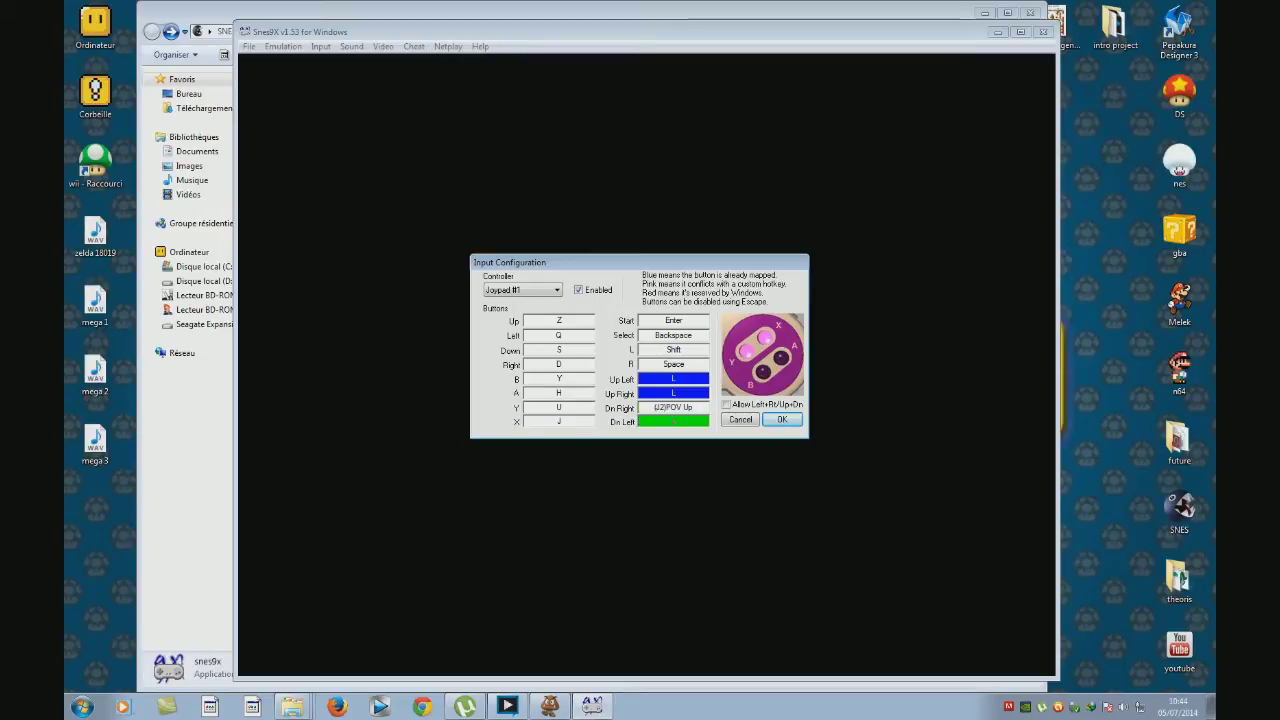
left_click(673, 407)
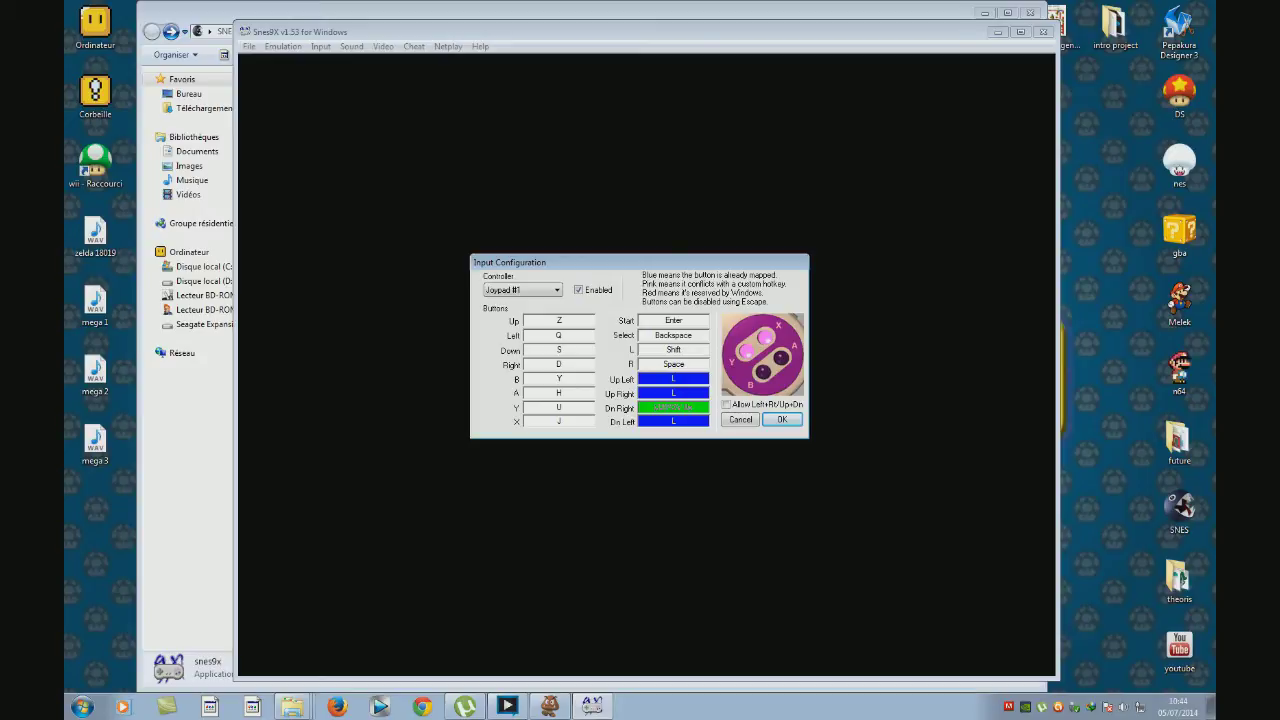
key("KP_1")
key("l")
left_click(782, 419)
Review the aspect ratio and output method choices in the display configuration, and accept the existing settings
left_click(320, 46)
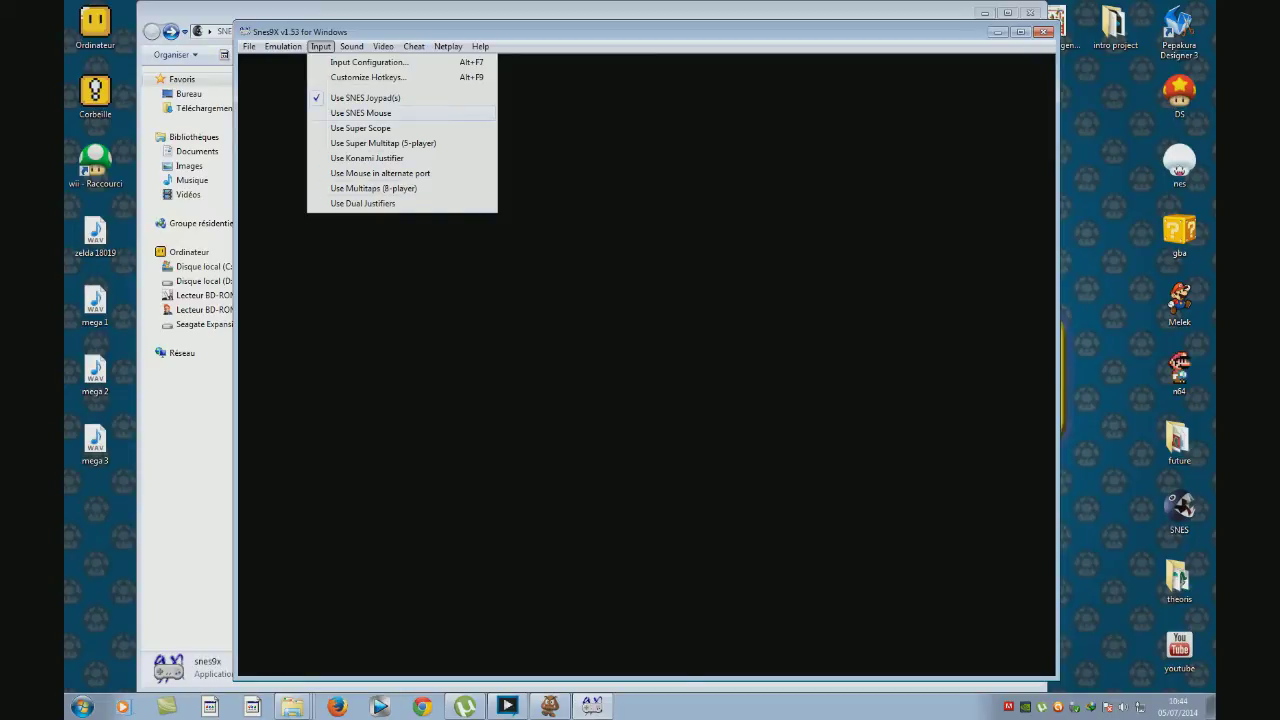
mouse_move(351, 47)
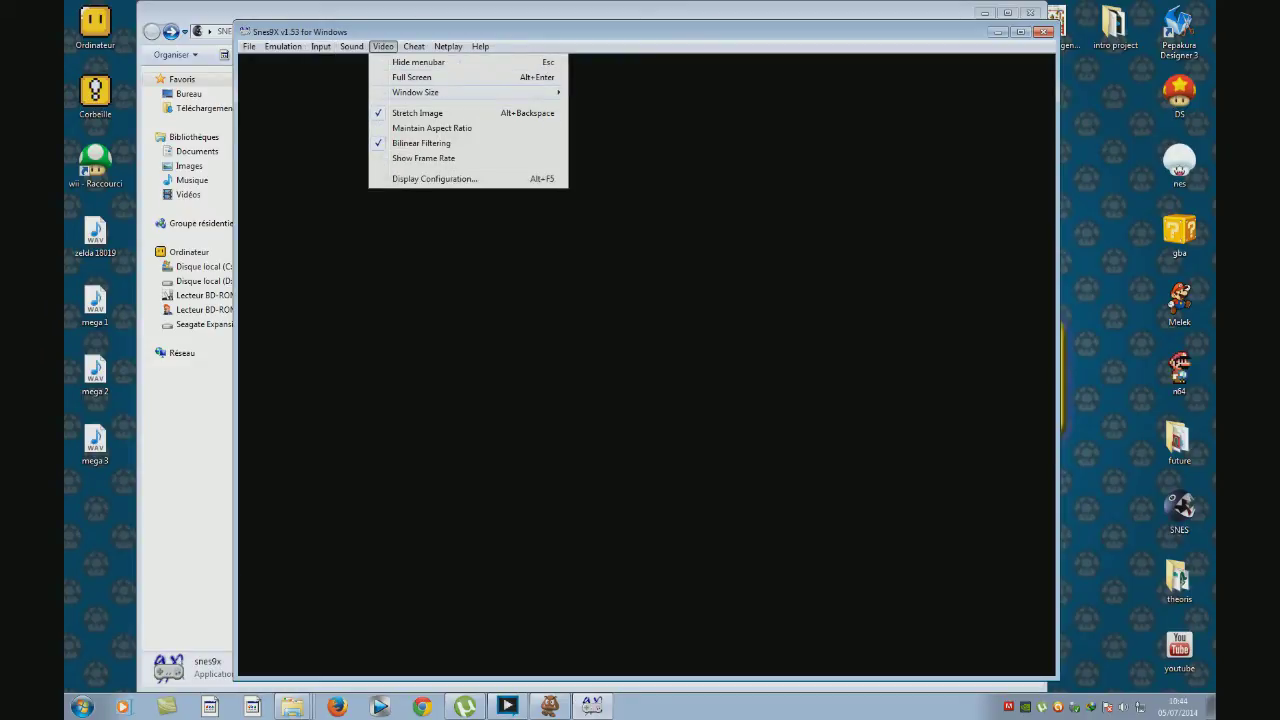
left_click(434, 178)
left_click(598, 283)
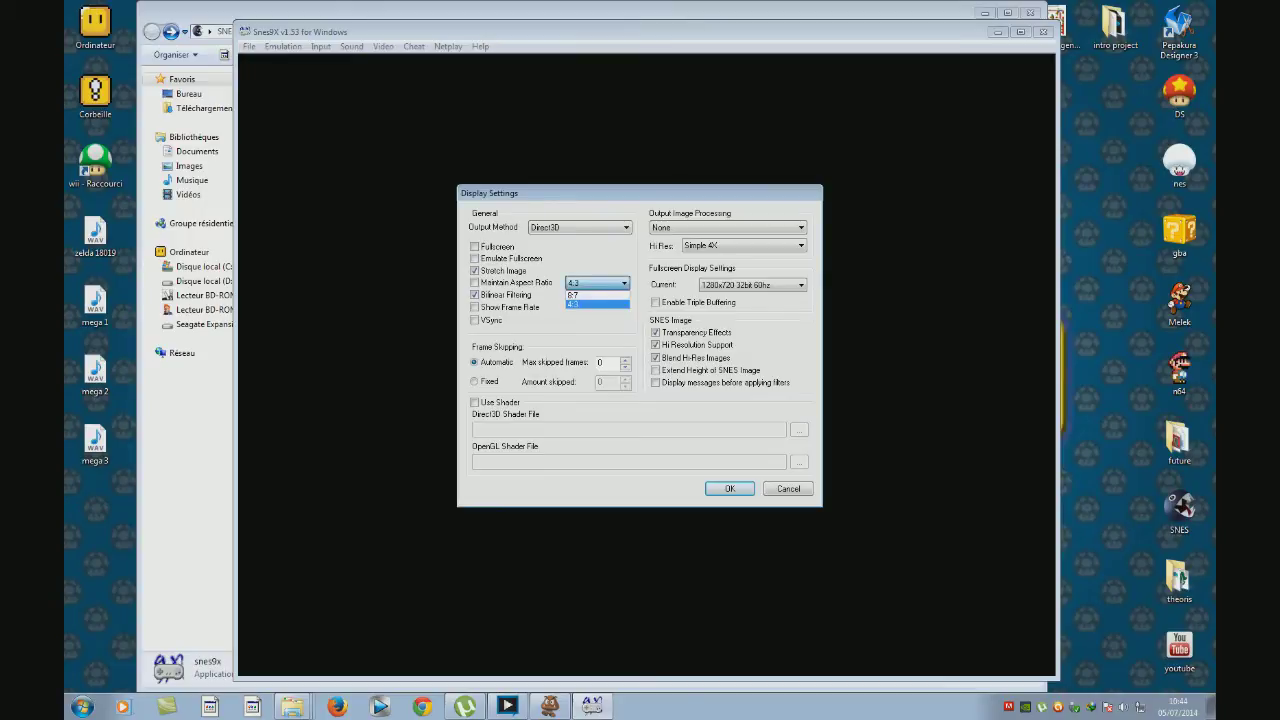
left_click(598, 283)
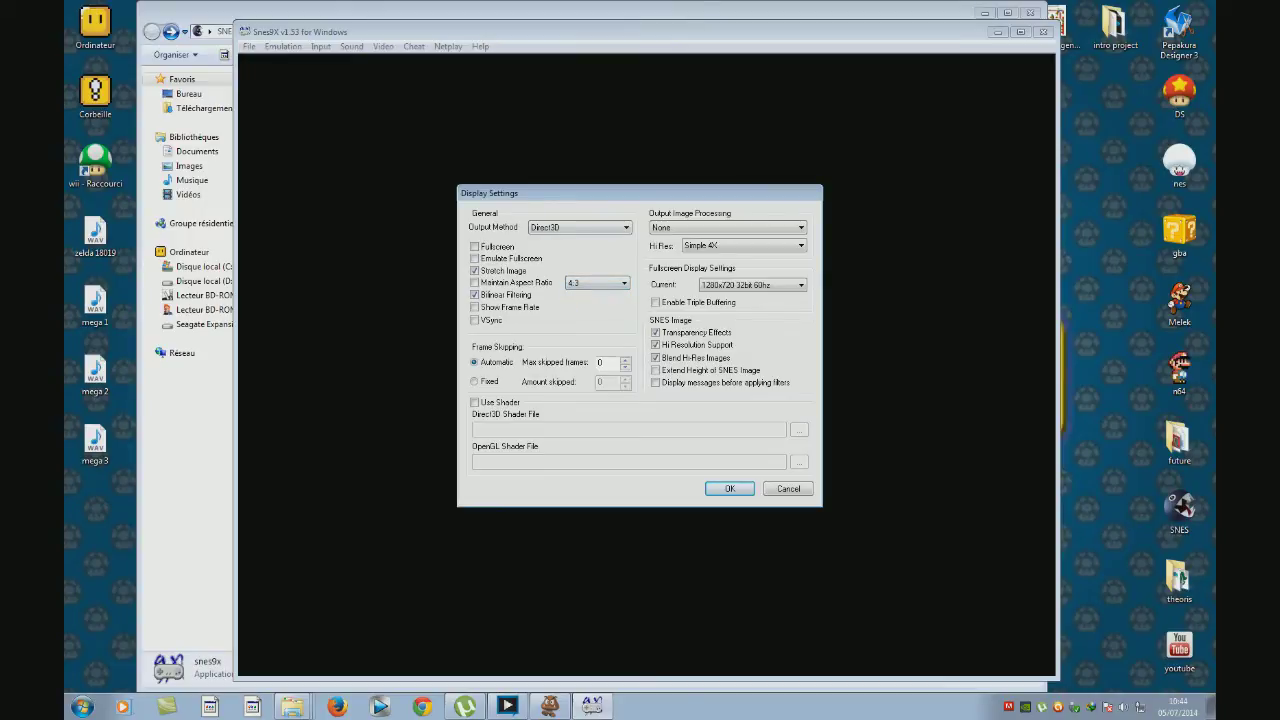
left_click(580, 228)
left_click(580, 228)
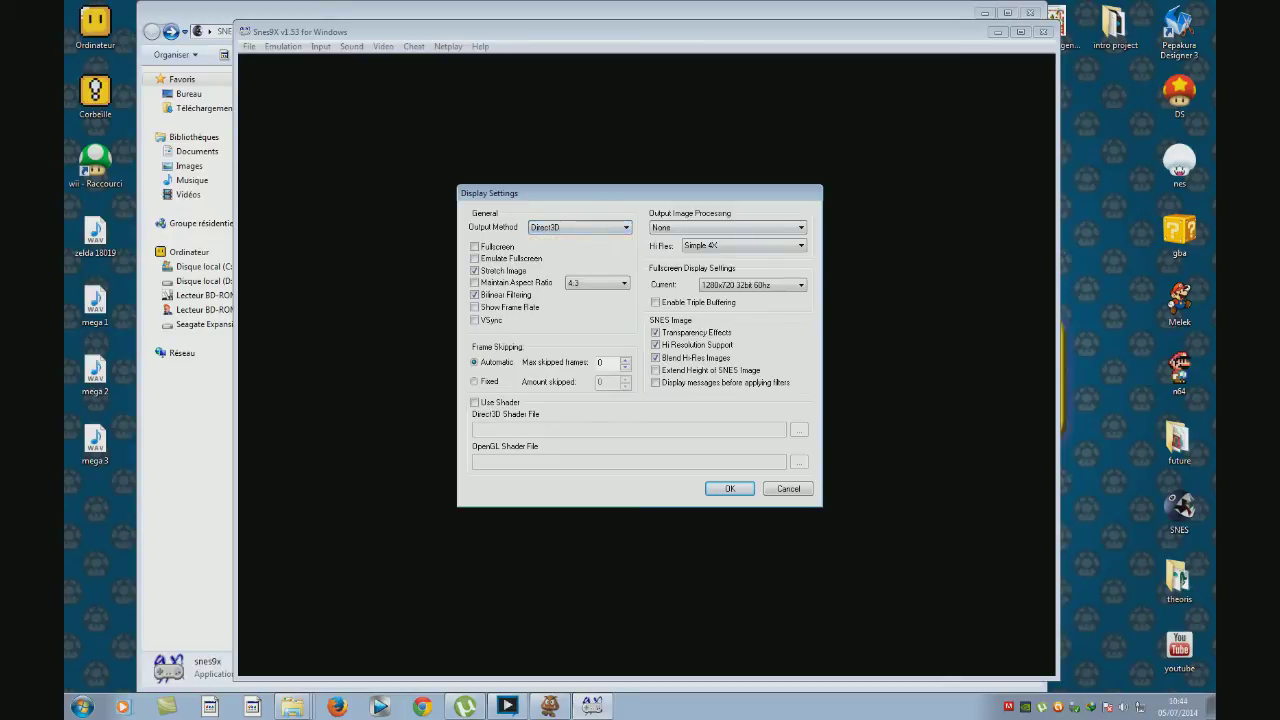
left_click(729, 488)
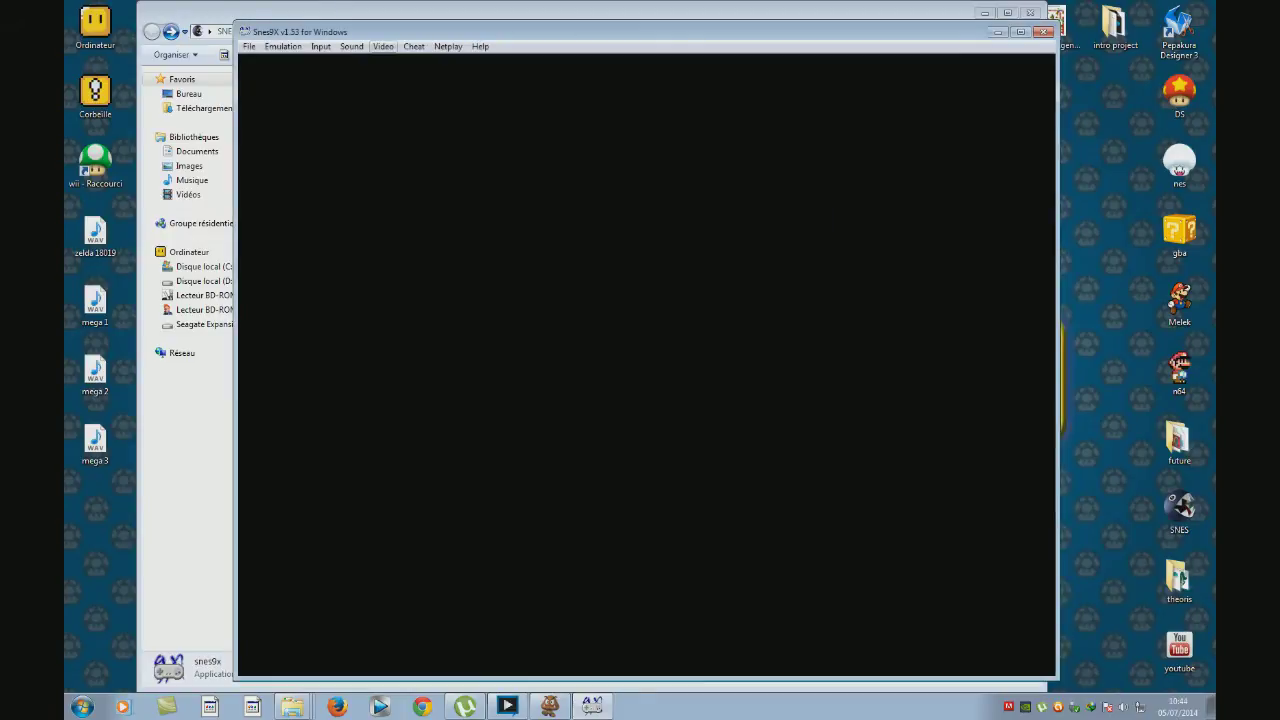
left_click(383, 46)
mouse_move(321, 46)
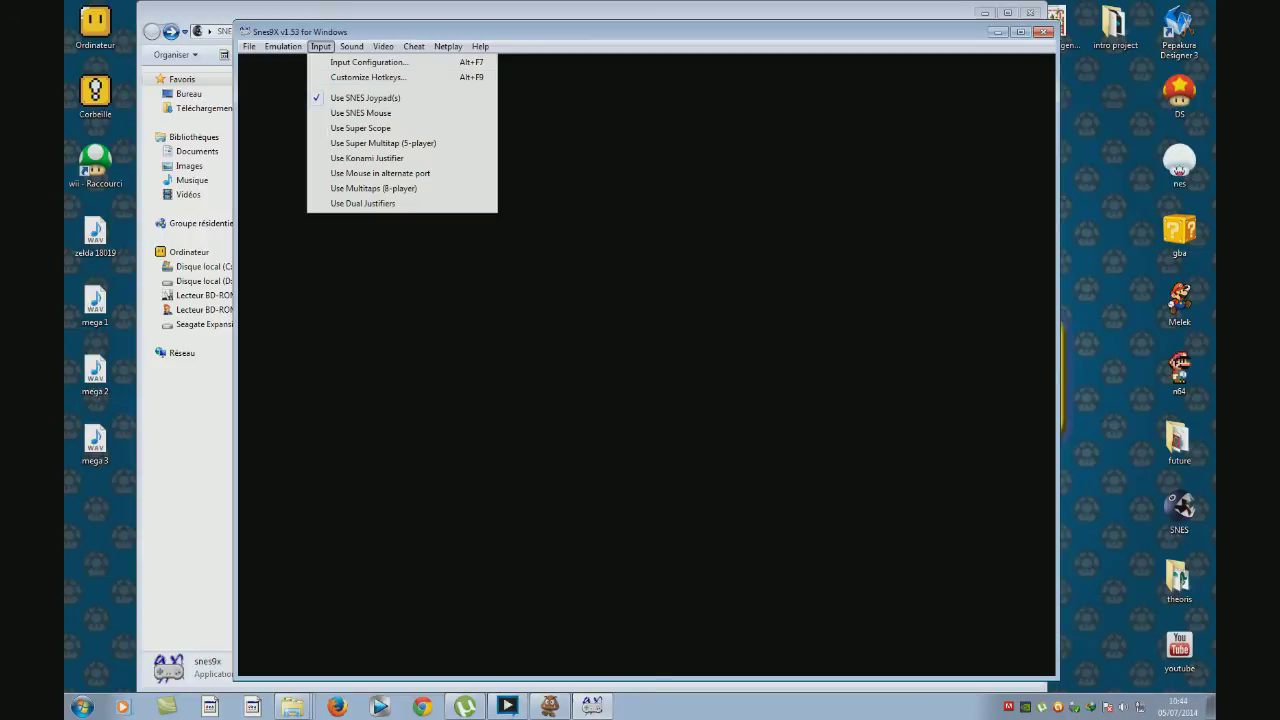
key("Right")
key("Right")
key("Right")
key("Right")
key("Left")
key("Right")
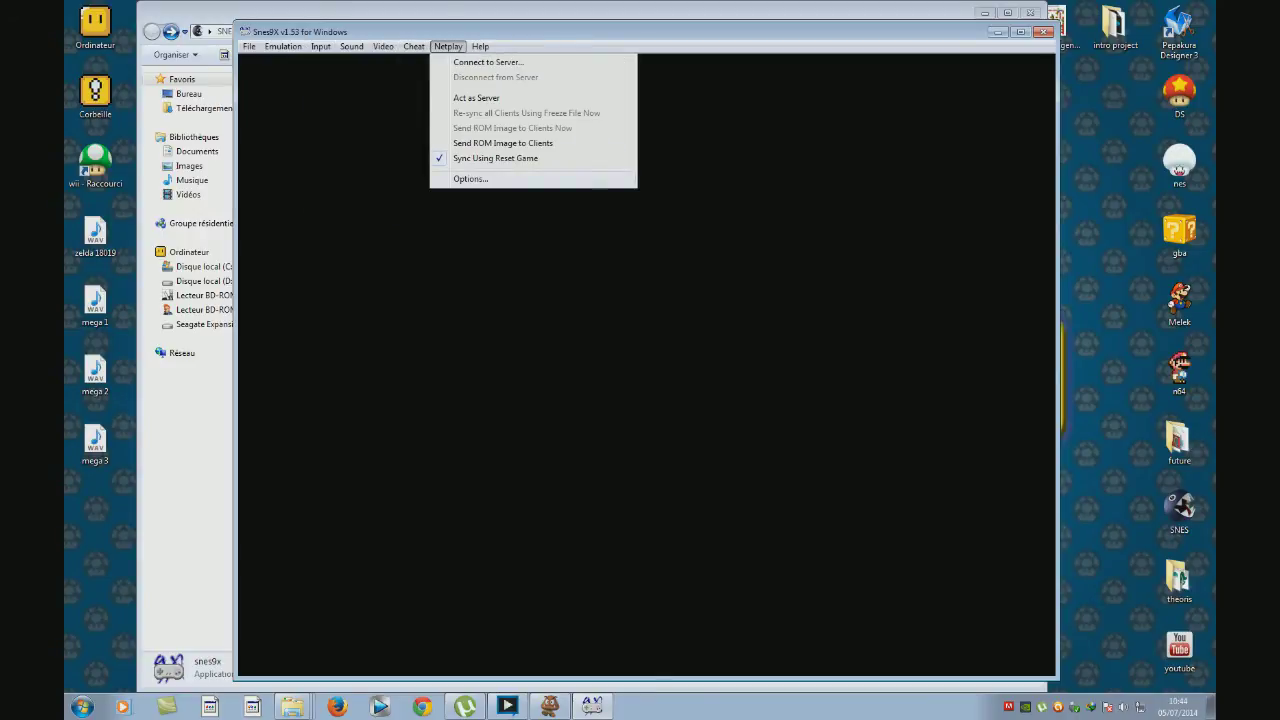
key("Right")
key("Left")
key("Left")
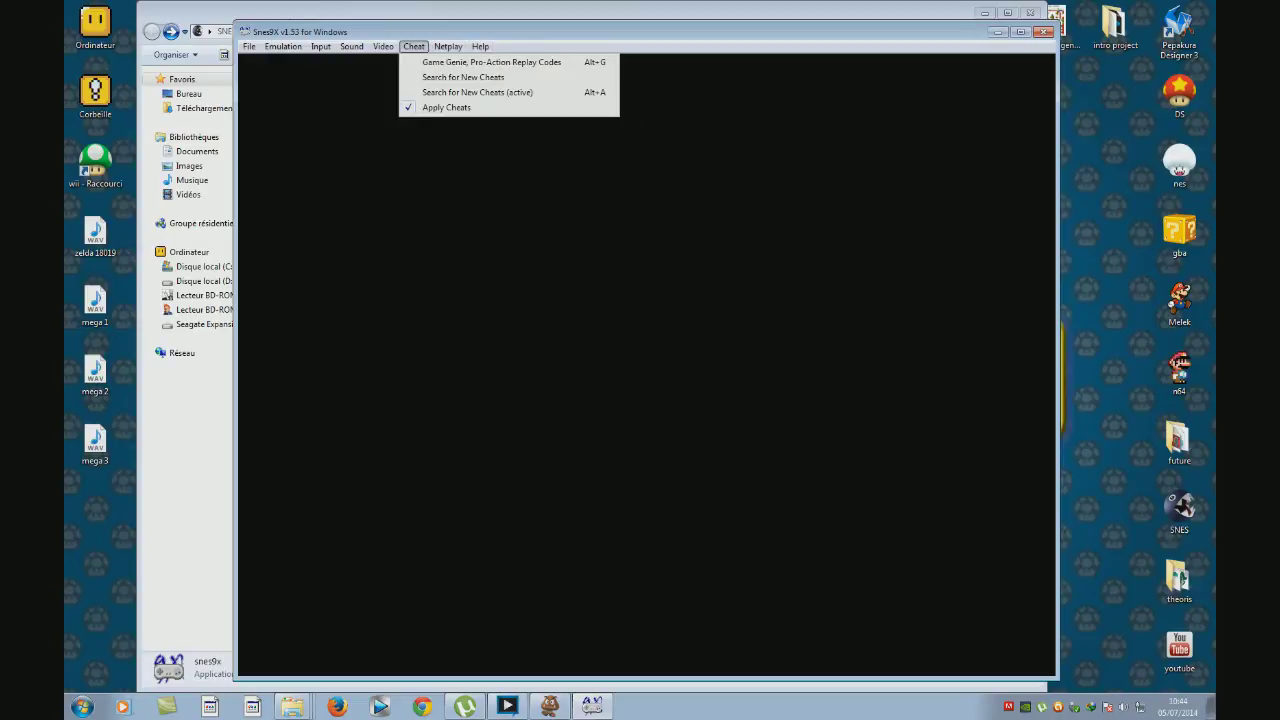
key("Left")
key("Left")
key("Left")
key("Left")
key("Right")
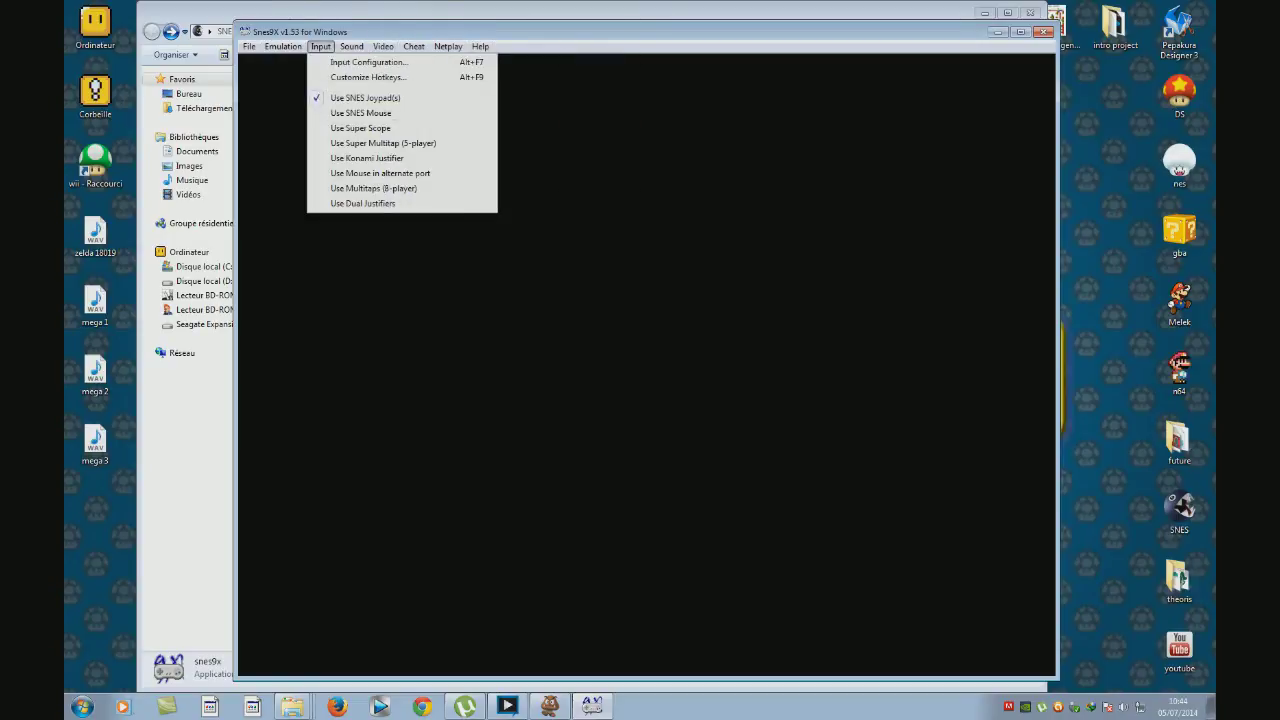
Load the Super Metroid ROM from the Roms folder again
key("Right")
key("Left")
key("Left")
key("Left")
key("Escape")
key("Down")
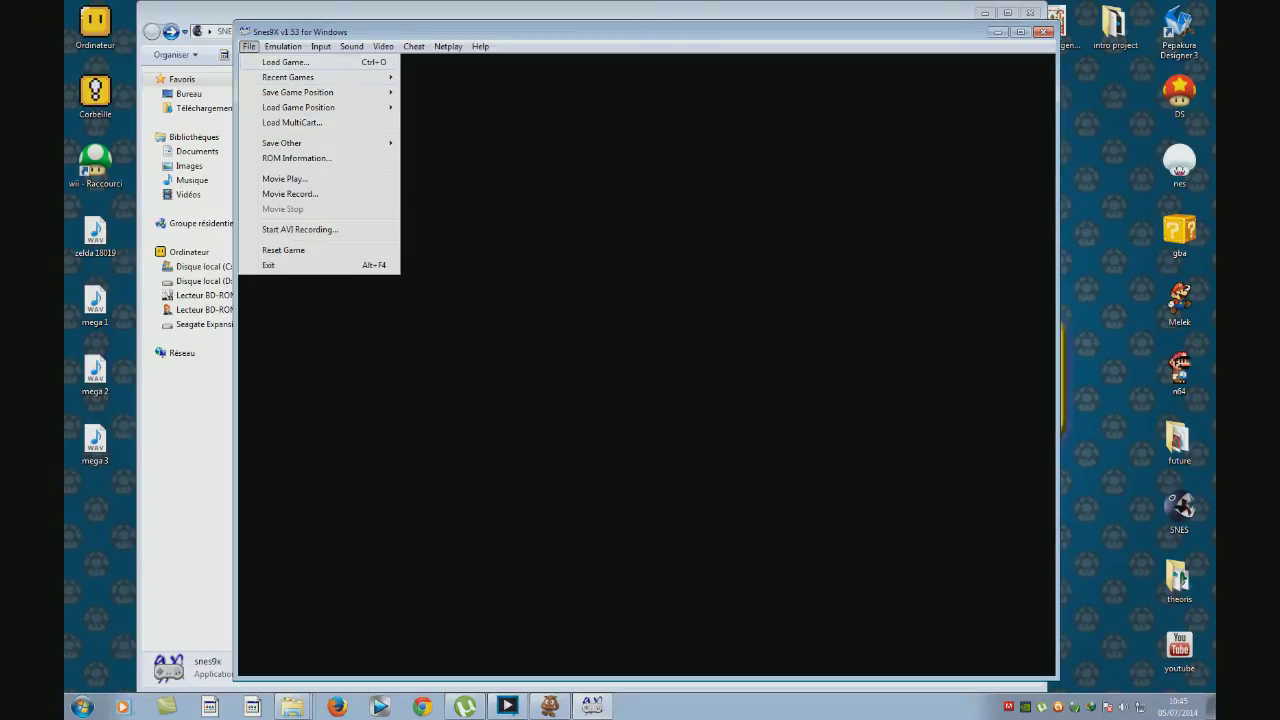
left_click(285, 62)
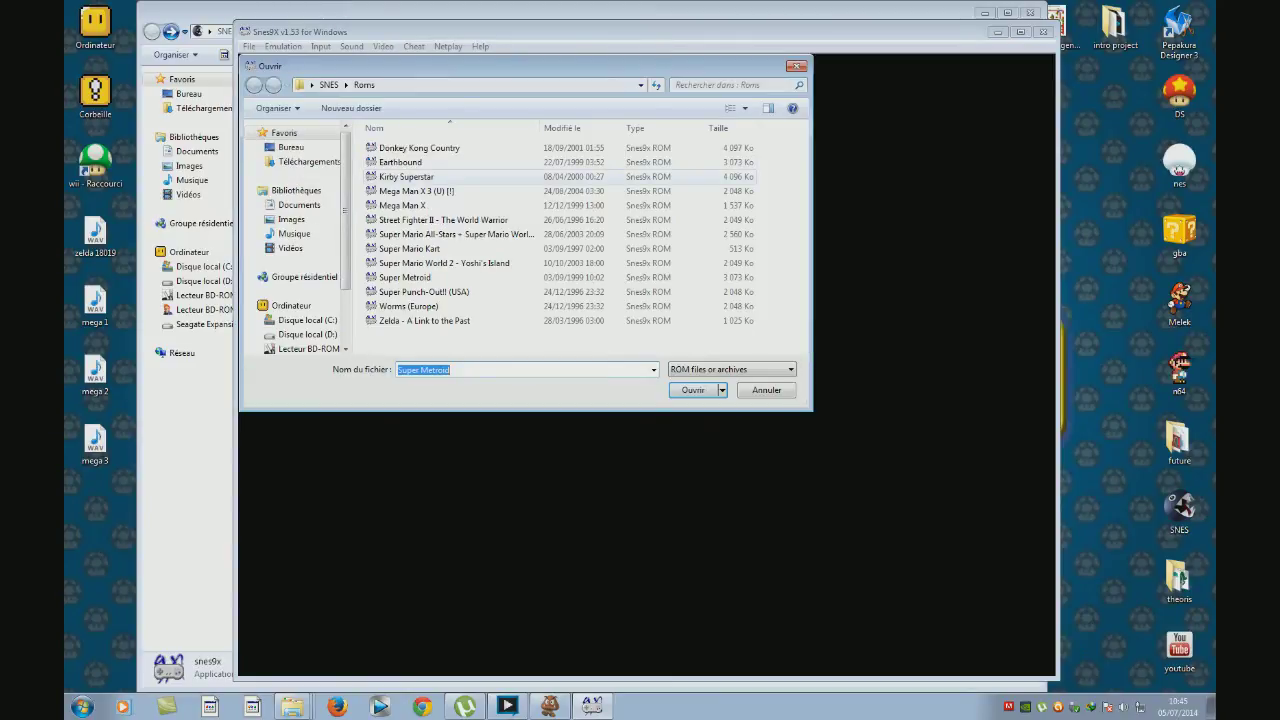
key("Return")
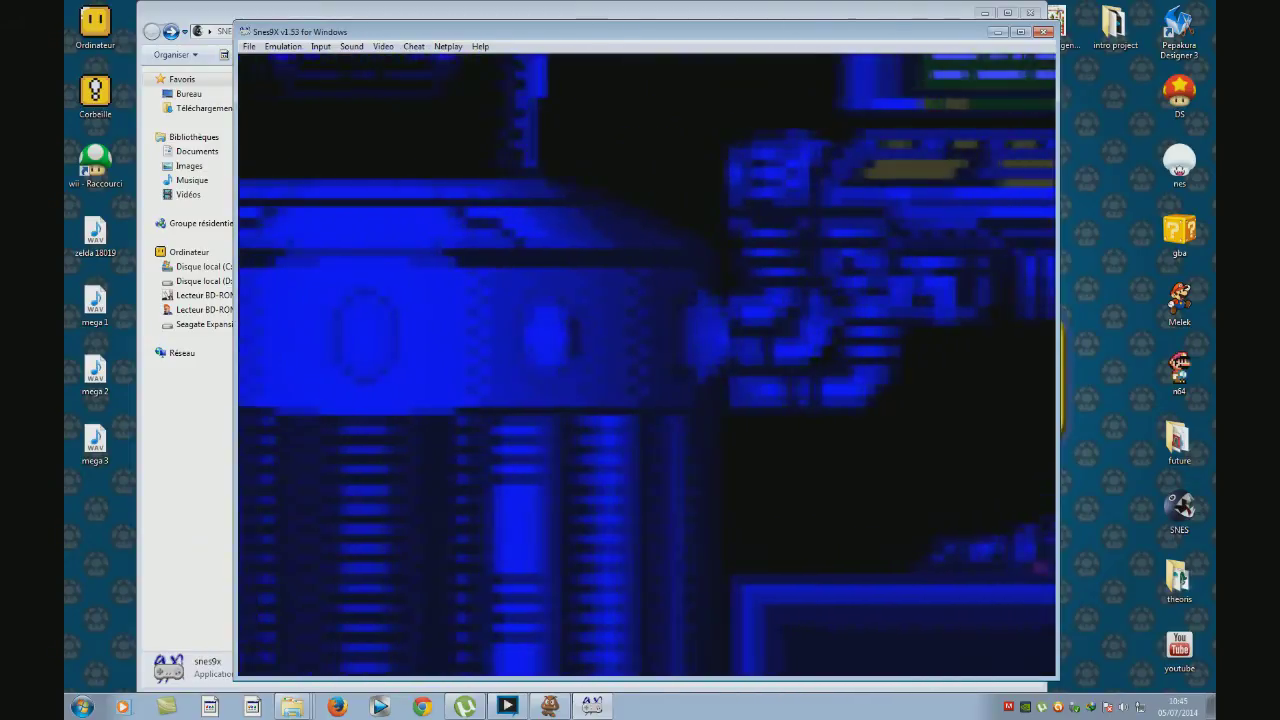
Exit the emulator and close the SNES folder window
left_click_drag(700, 32, 695, 34)
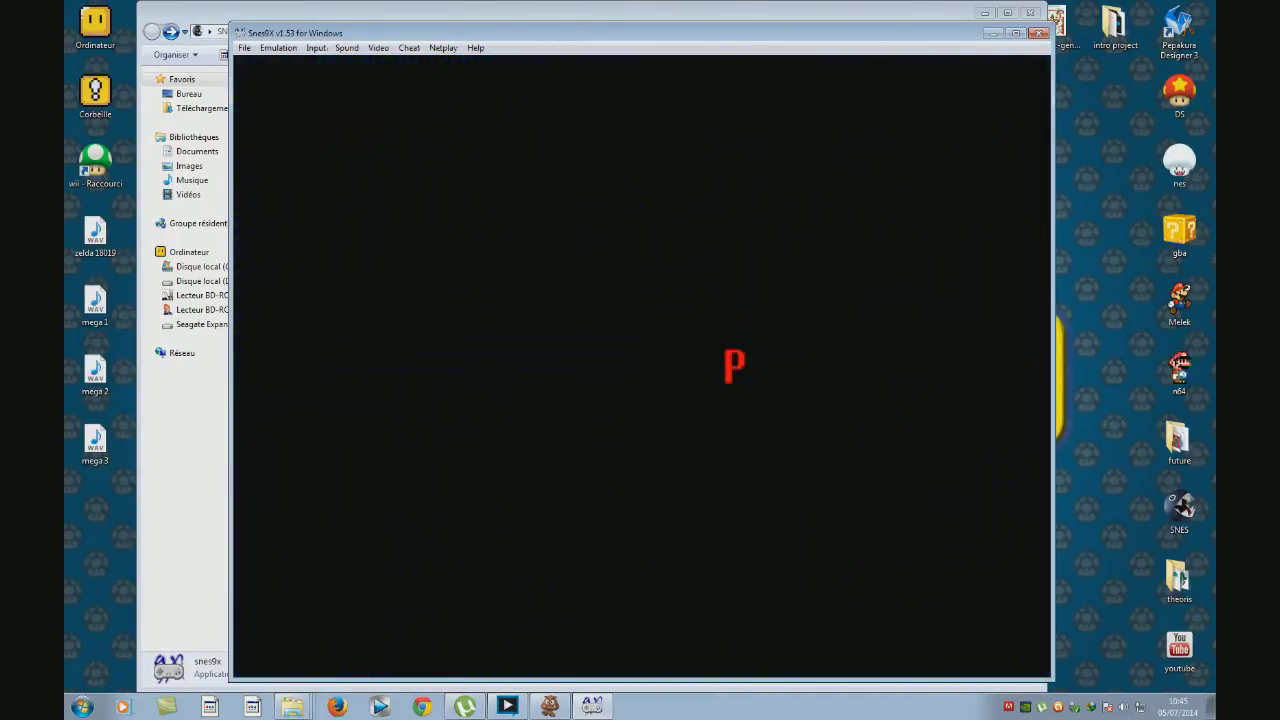
key("alt+F4")
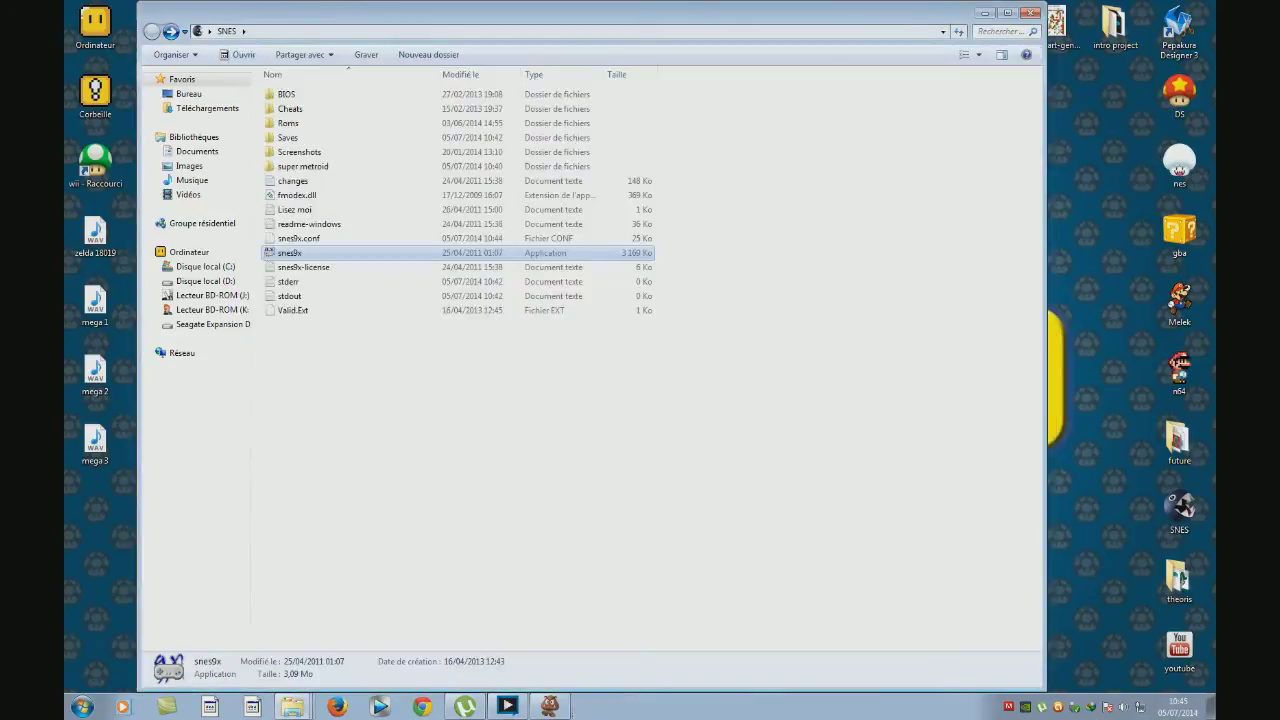
key("alt+F4")
Open the Sonic the Hedgehog 2 folder on Seagate Expansion Drive (M:) and examine the Fusion emulator files in it
double_click(95, 26)
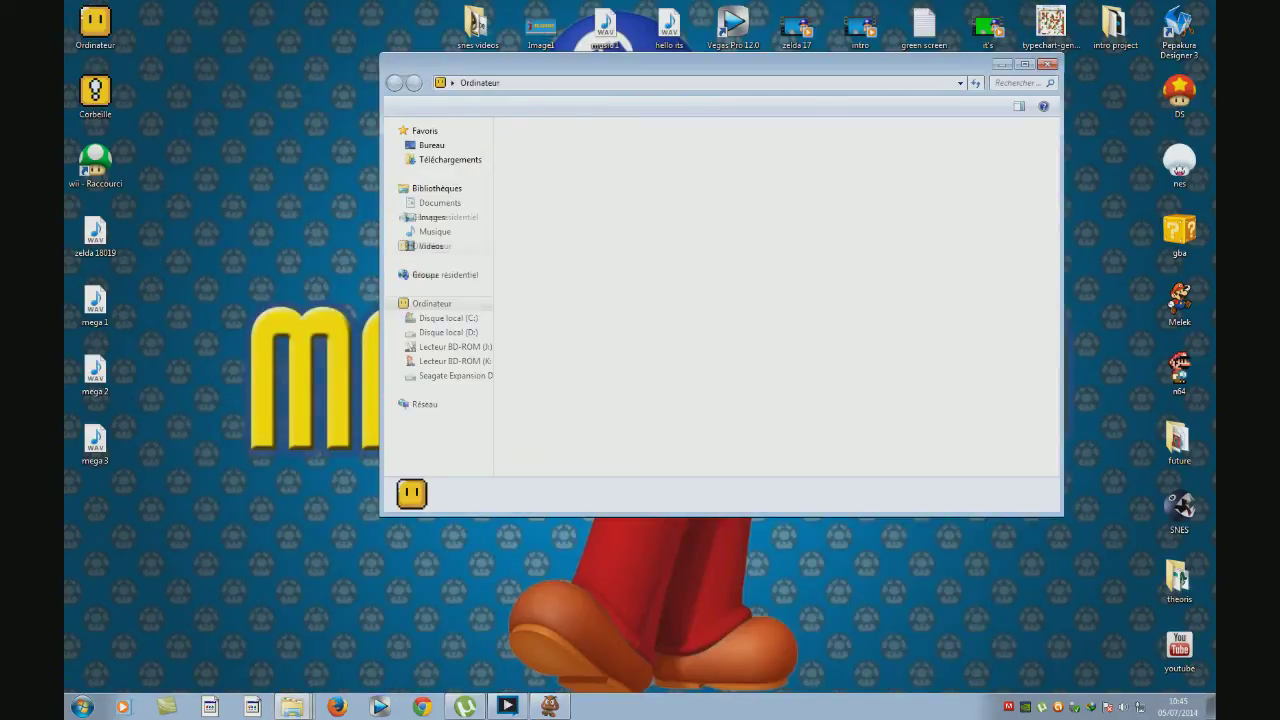
double_click(937, 158)
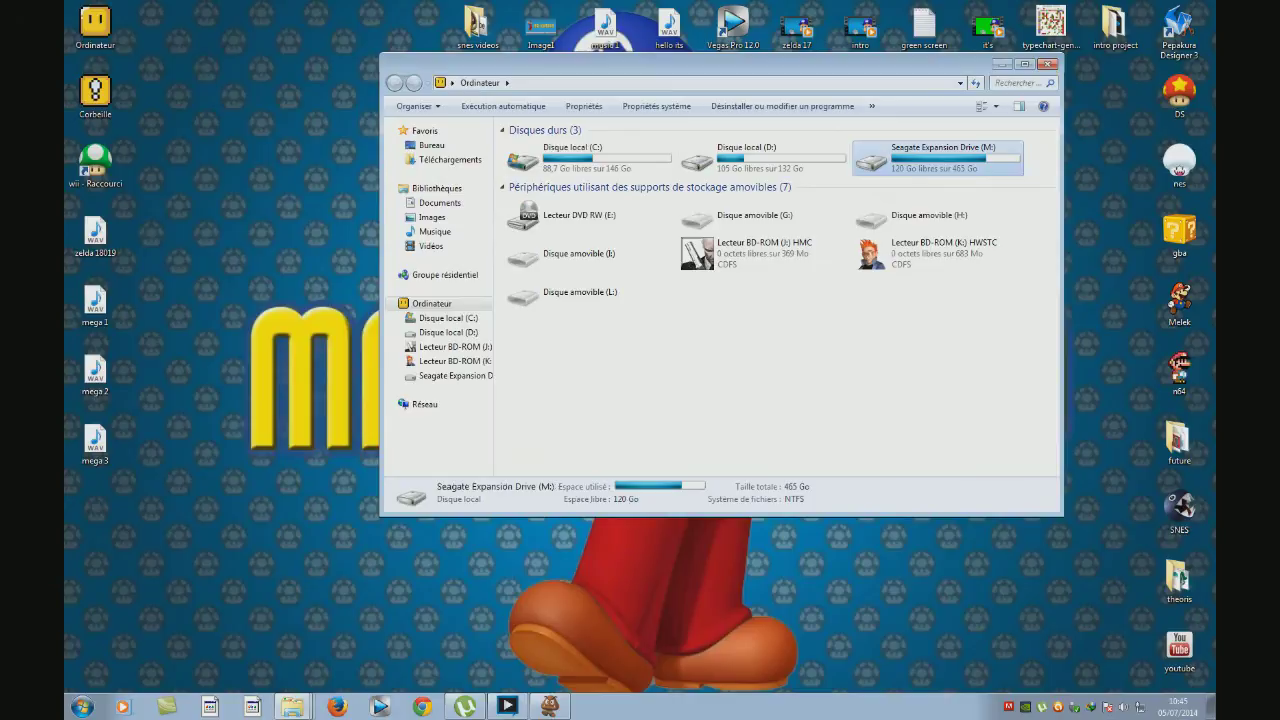
left_click(560, 376)
scroll(560, 380, "down", 17)
scroll(560, 380, "up", 2)
left_click(562, 343)
key("Return")
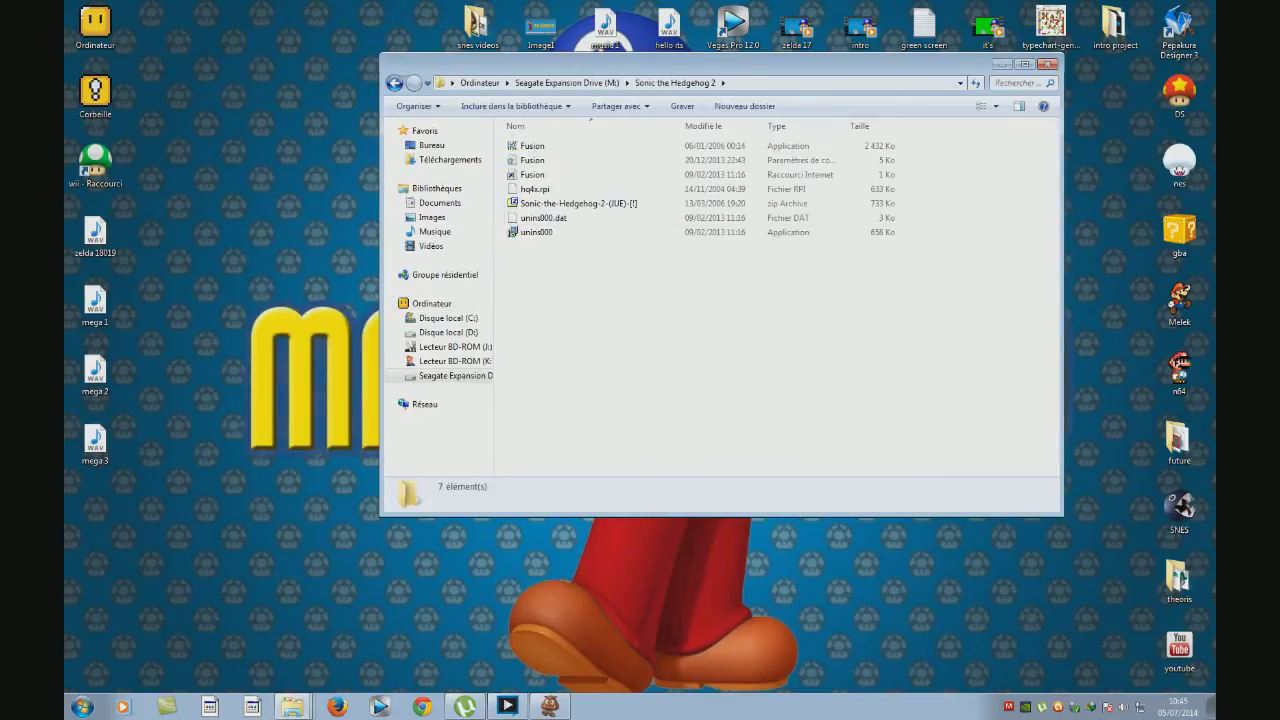
left_click_drag(572, 327, 635, 392)
left_click(534, 146)
left_click(640, 340)
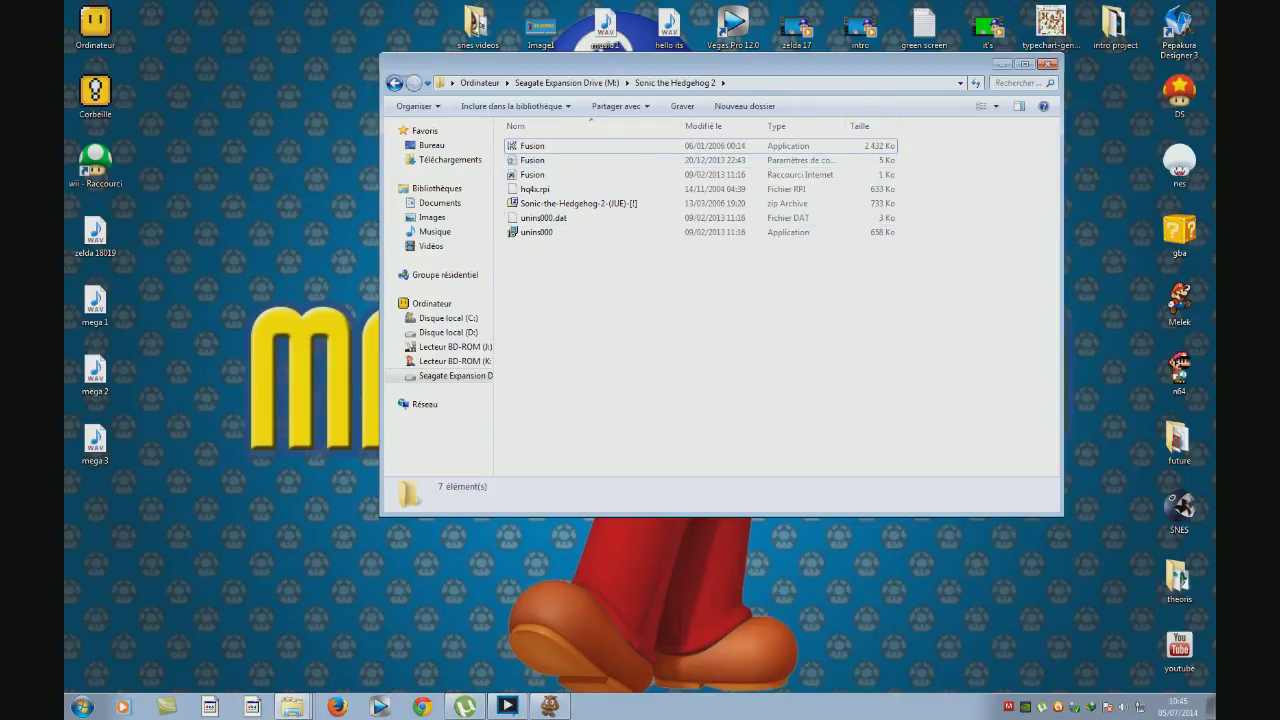
Look through the files of the drive's sonic cd folder and return to the drive's folder list
left_click(395, 83)
double_click(541, 414)
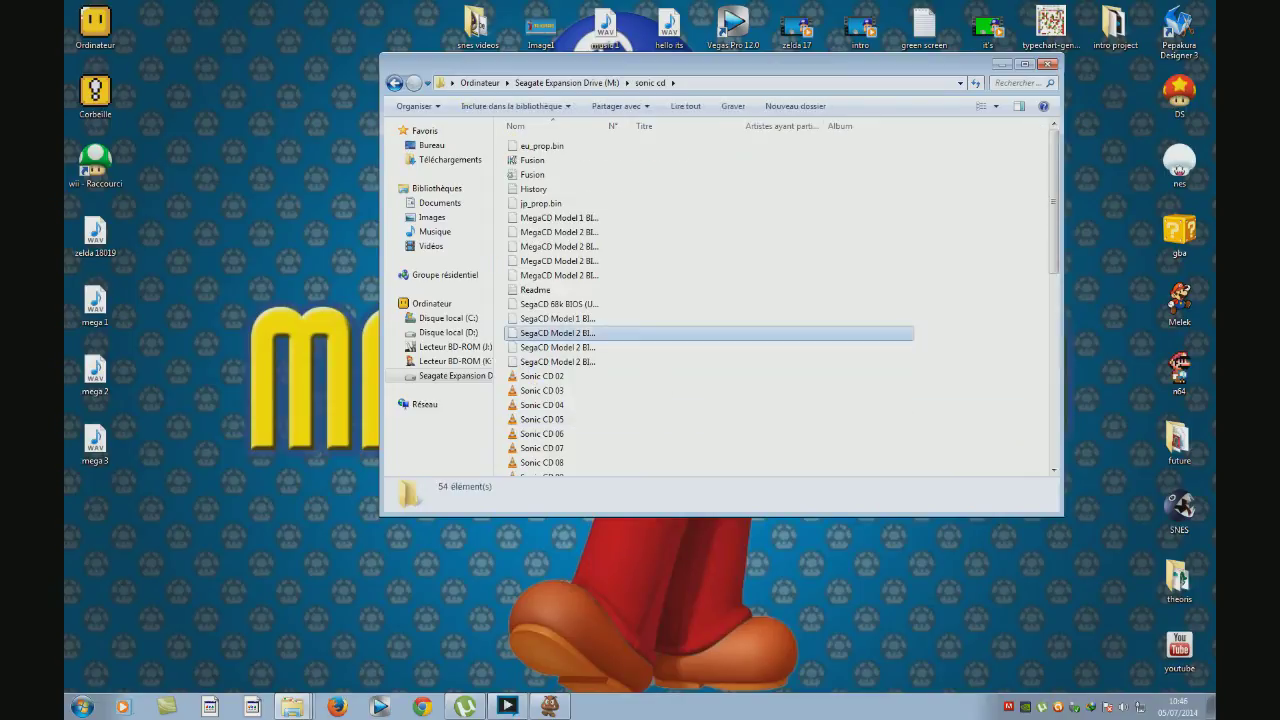
left_click(560, 333)
scroll(560, 333, "down", 5)
scroll(600, 206, "up", 6)
left_click(395, 83)
scroll(600, 341, "down", 4)
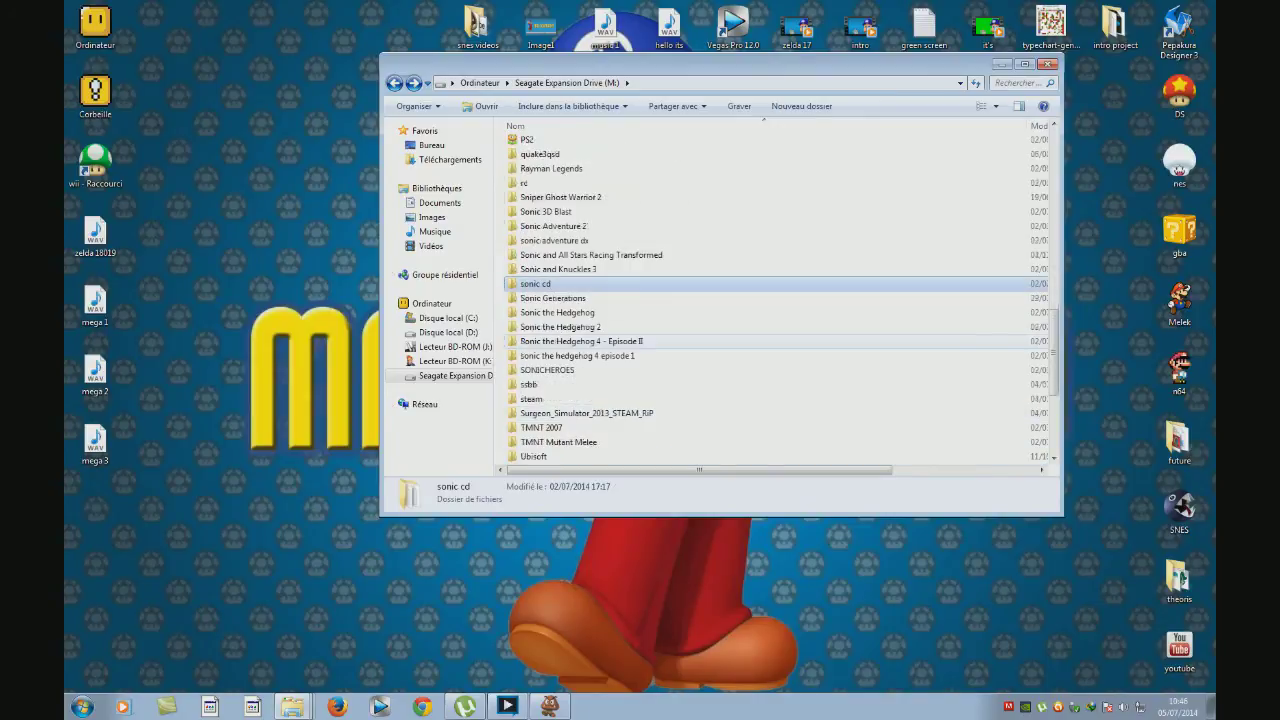
Check the contents of the Sonic and Knuckles 3 folder and of the Sonic 3D Blast folder
key("Up")
key("Return")
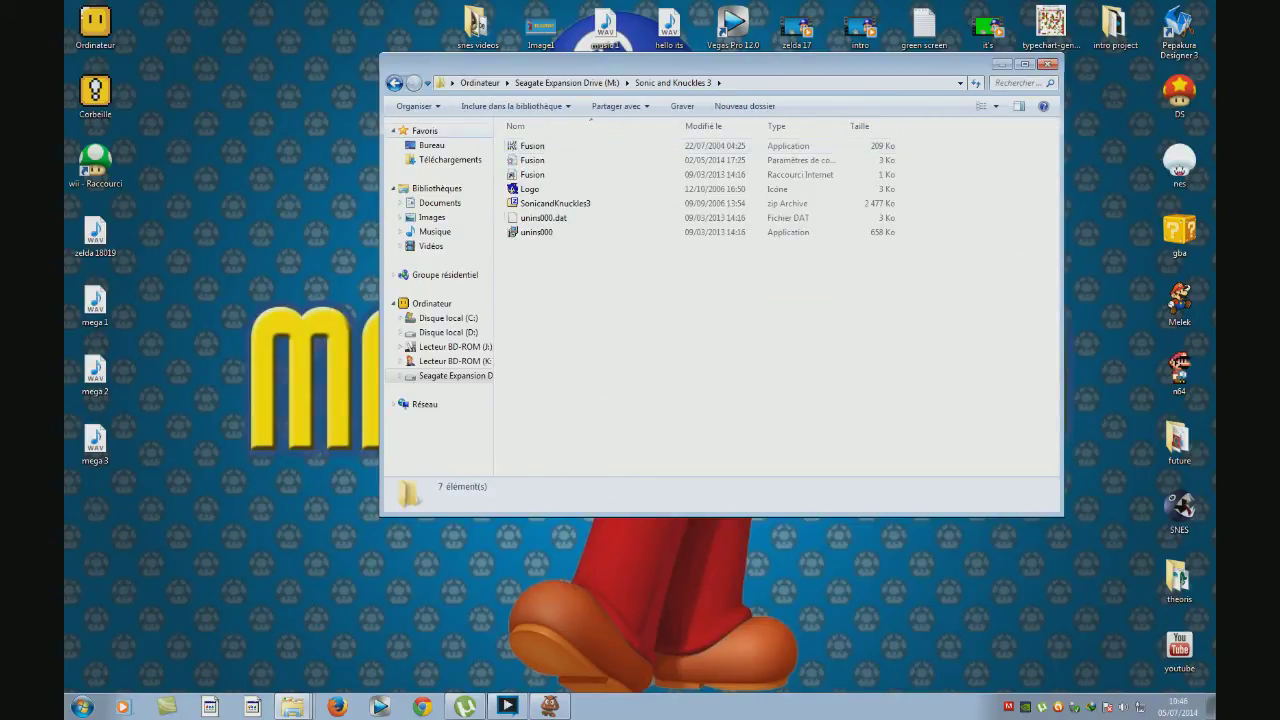
key("BackSpace")
key("Up")
key("Up")
key("Up")
key("Up")
key("Return")
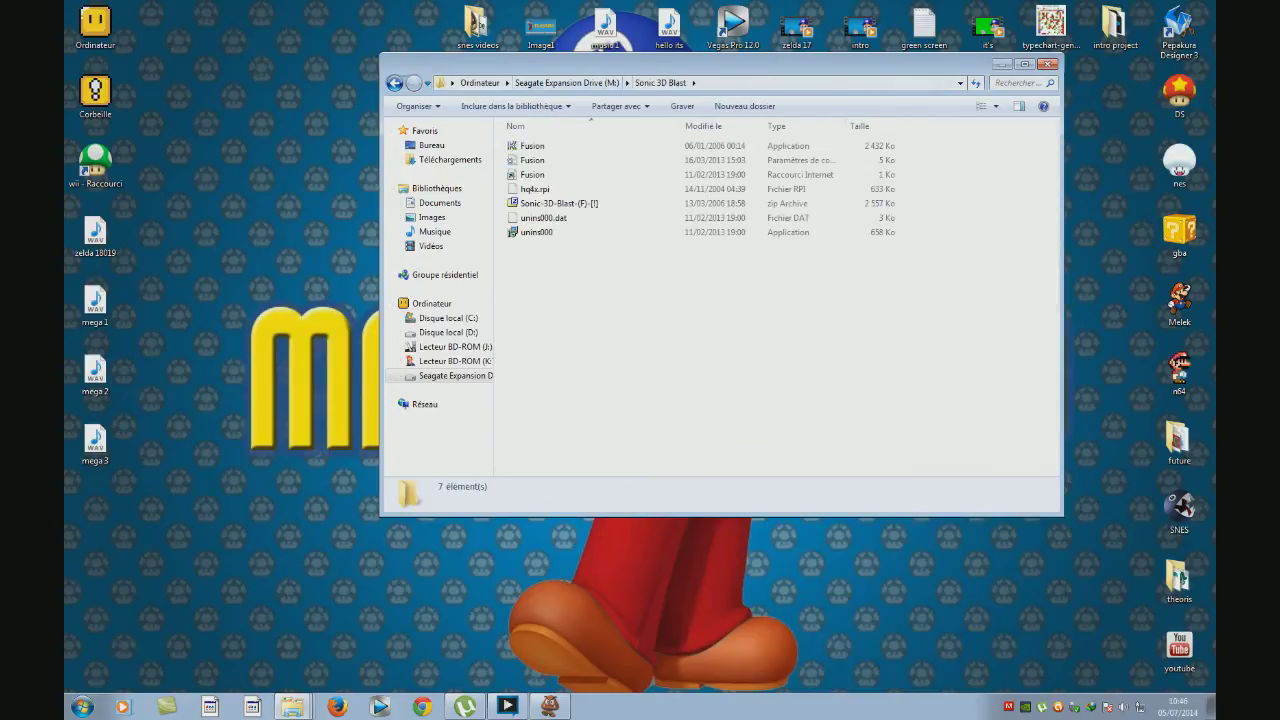
Select the Sonic CD disc image in the sonic cd folder, and minimize the folder window
key("BackSpace")
key("Up")
key("Up")
scroll(776, 312, "down", 4)
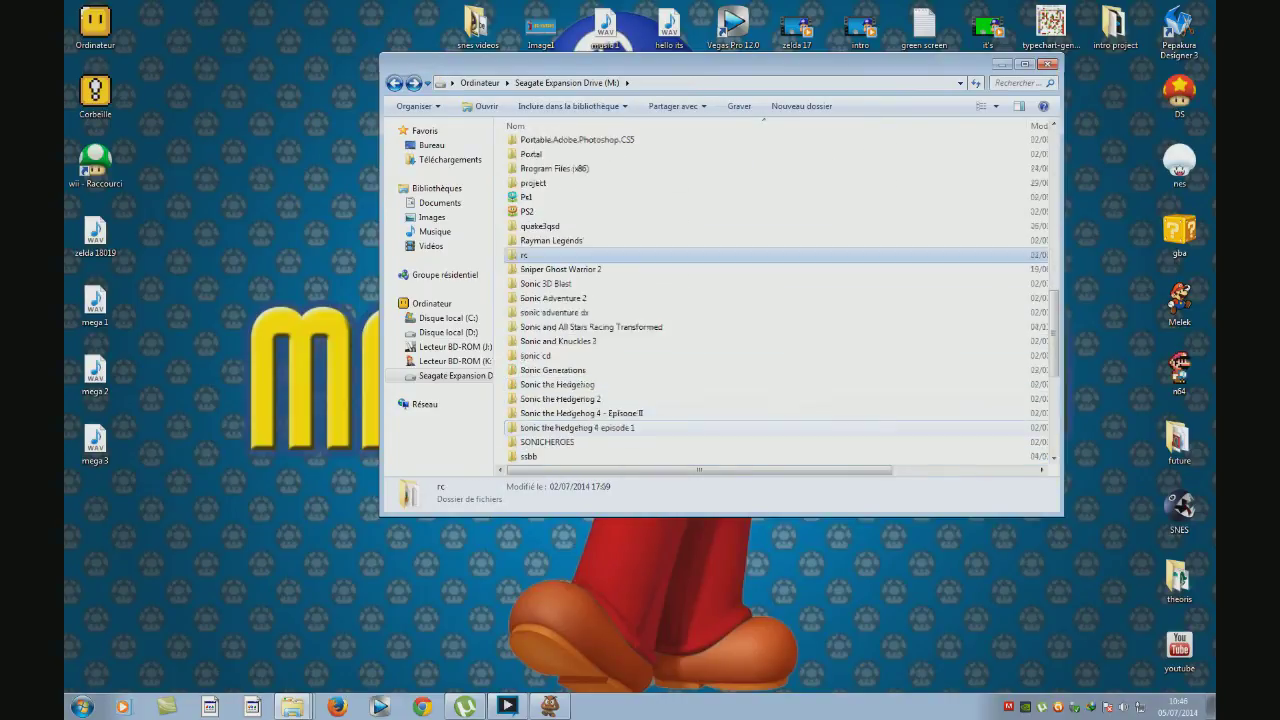
left_click(553, 370)
double_click(537, 356)
scroll(640, 237, "down", 10)
scroll(640, 240, "down", 1)
left_click(537, 425)
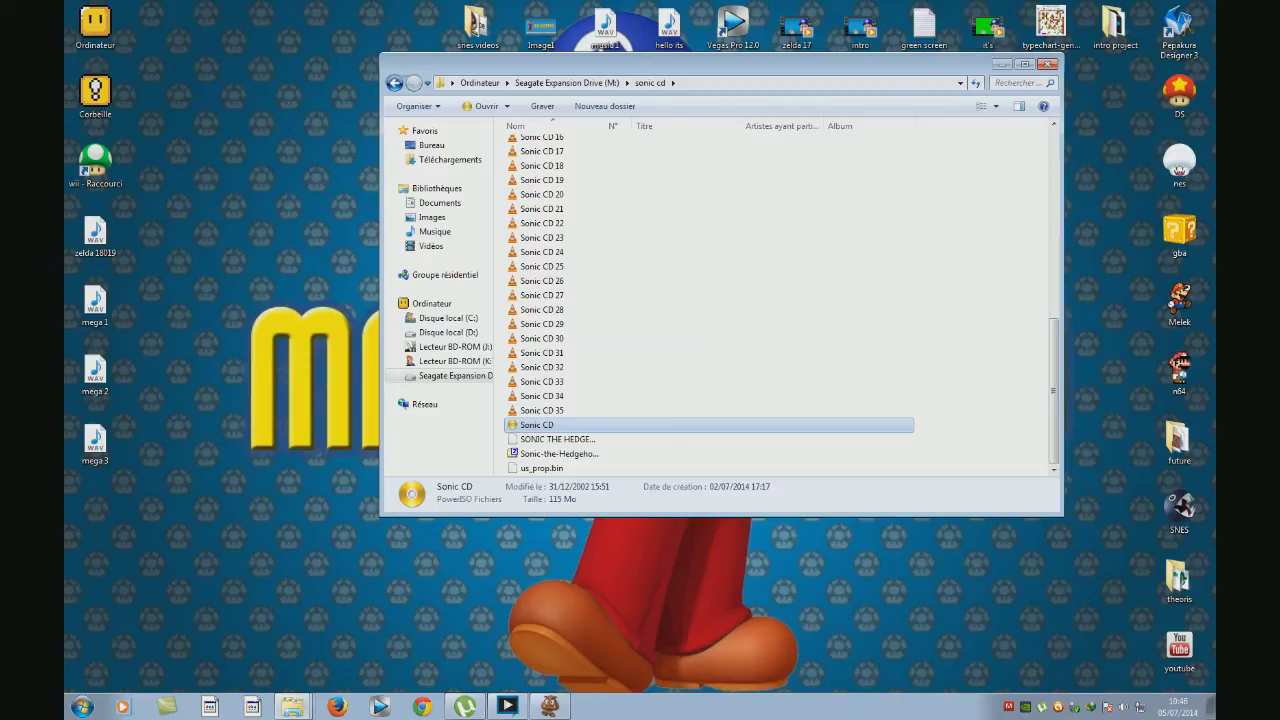
left_click(1002, 64)
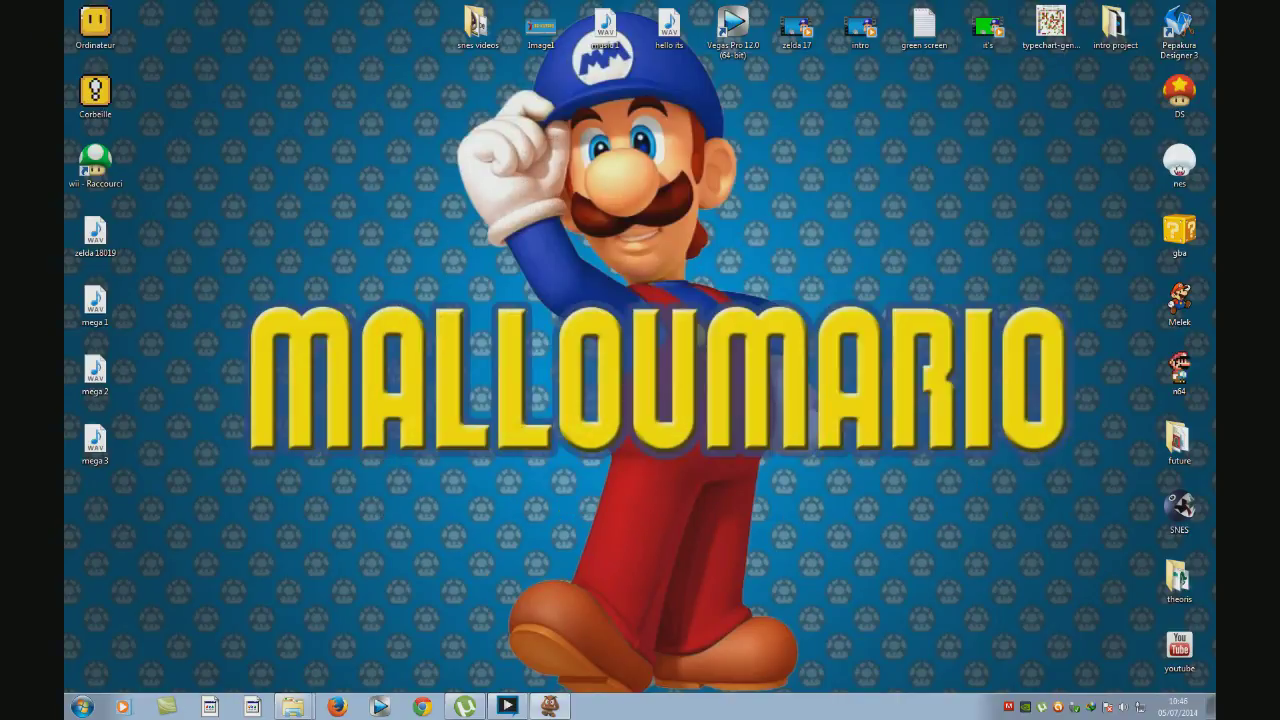
left_click_drag(82, 551, 880, 265)
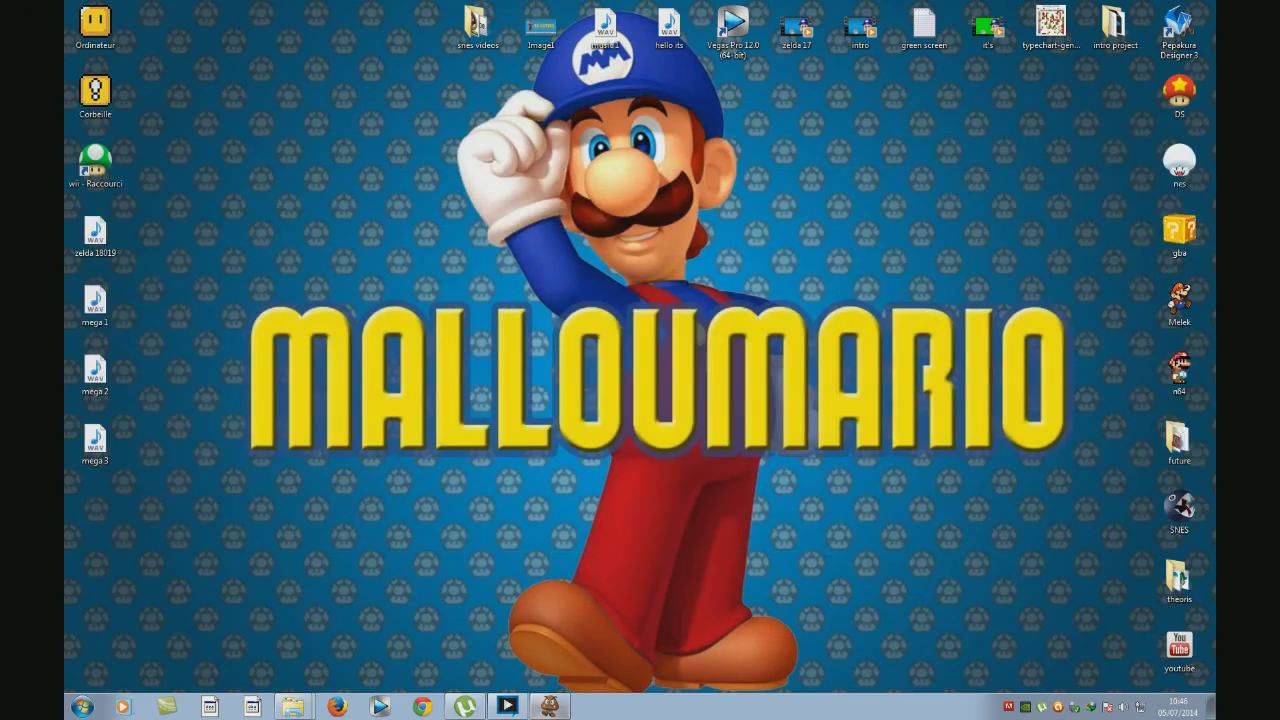